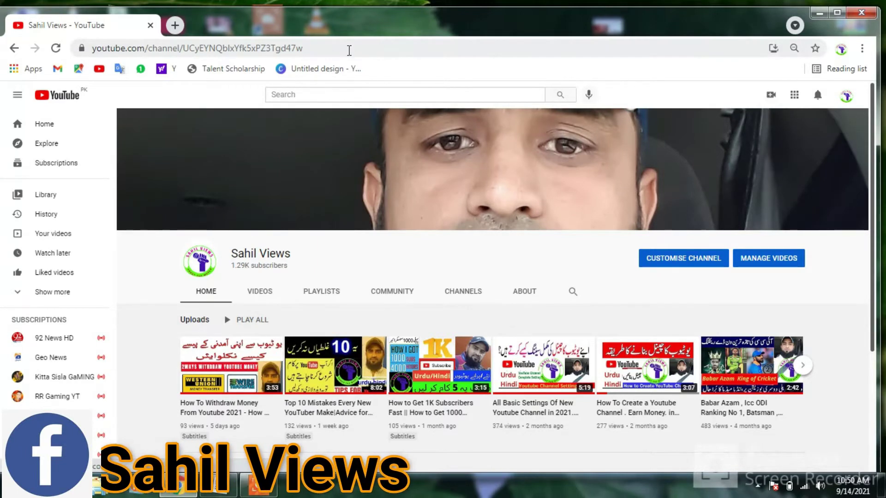
Step: Start a new video upload in YouTube Studio with the file "My Video 2step" from the Desktop folder
{"action": "left_click", "coordinate": [771, 94]}
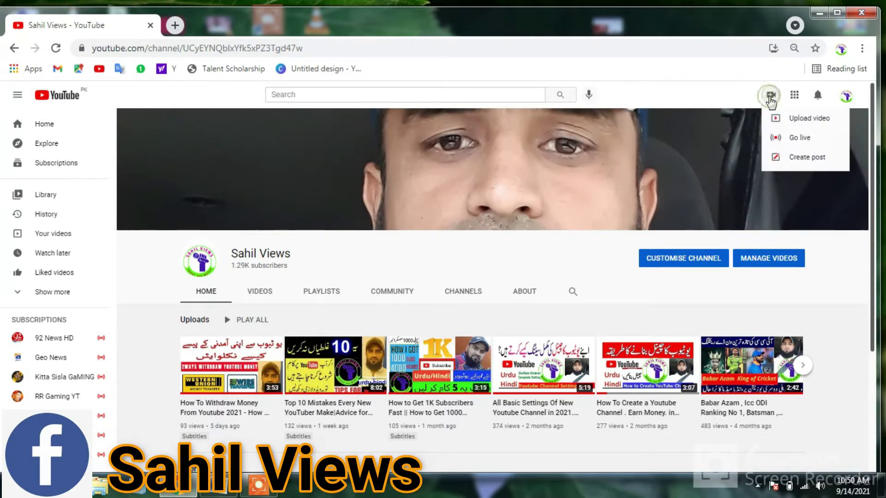
{"action": "left_click", "coordinate": [795, 121]}
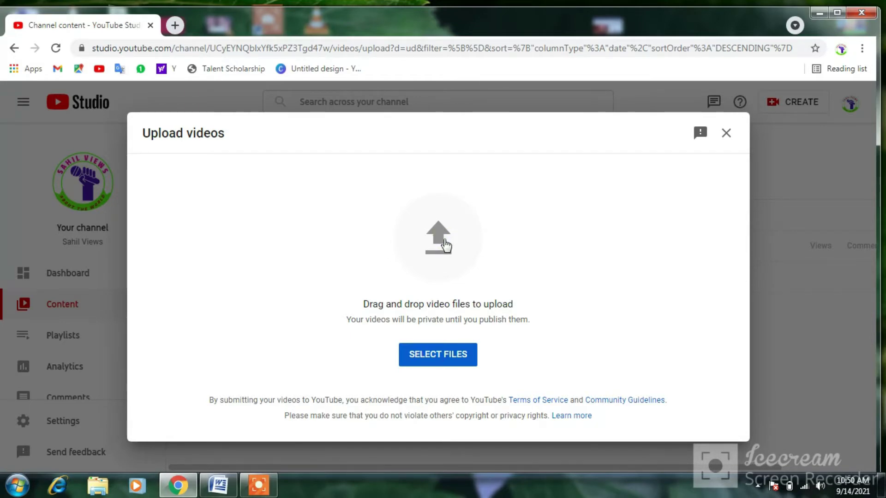
{"action": "left_click", "coordinate": [445, 245]}
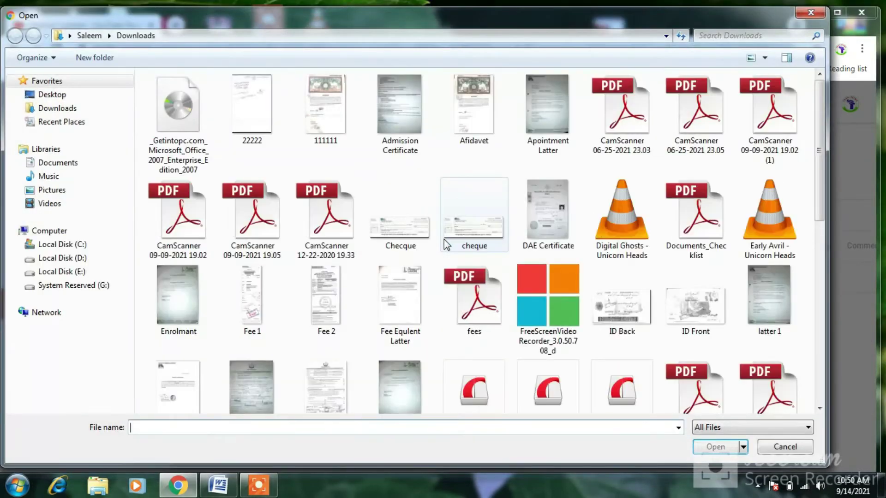
{"action": "left_click", "coordinate": [62, 95]}
{"action": "left_click", "coordinate": [225, 409]}
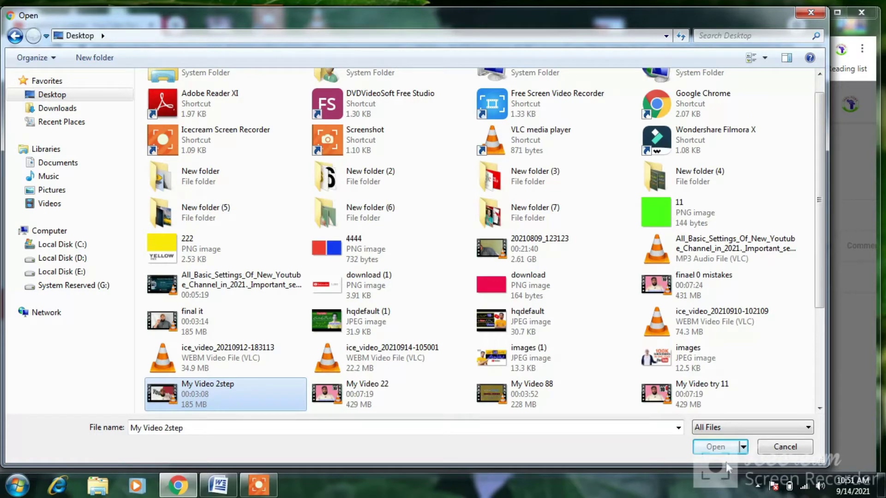
{"action": "left_click", "coordinate": [718, 448]}
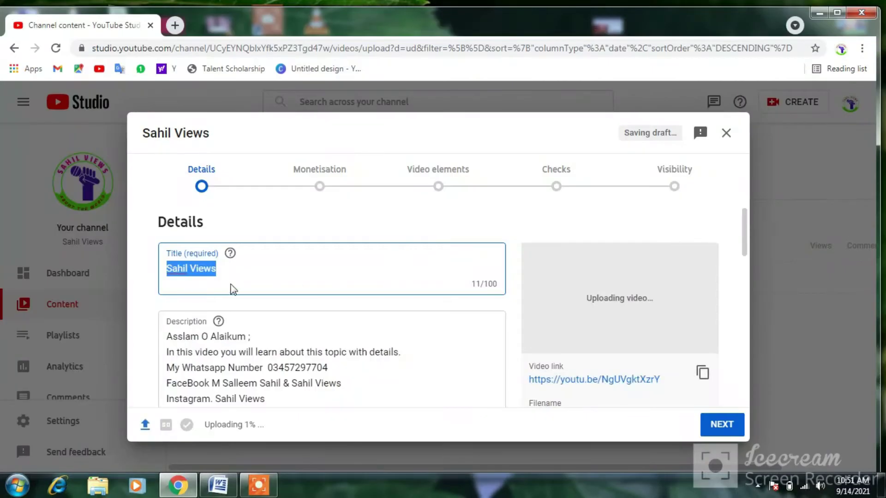
Step: Insert "Enable 2 step verification | Monetization New Requirements 2021 Updated Secure Account" before the channel name in the video title, copying from the Word document
{"action": "left_click_drag", "start_coordinate": [228, 274], "coordinate": [176, 270]}
{"action": "left_click", "coordinate": [174, 268]}
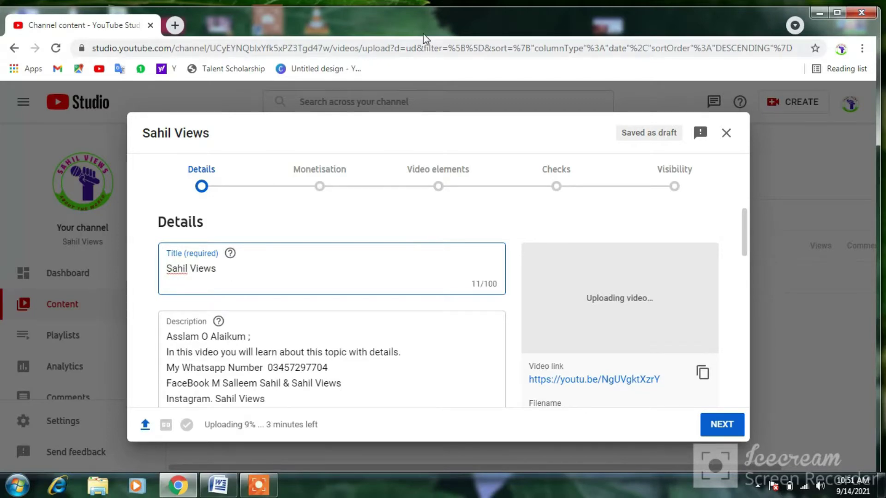
{"action": "left_click", "coordinate": [820, 13]}
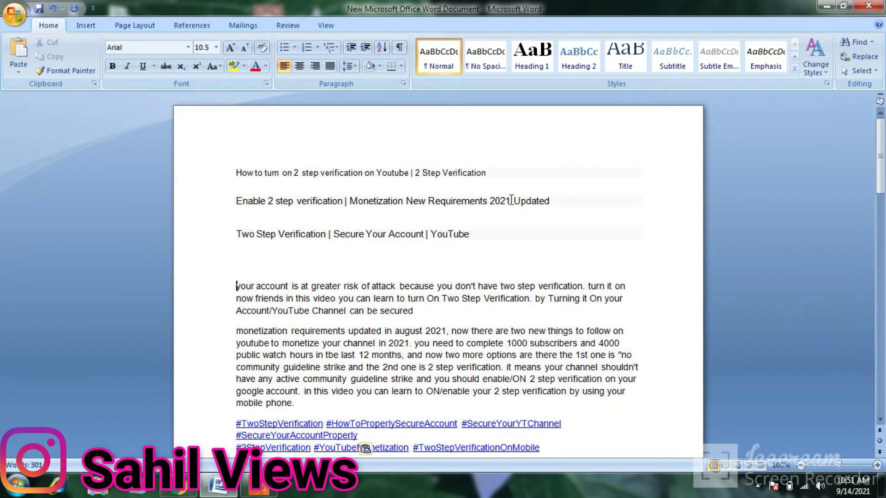
{"action": "left_click_drag", "start_coordinate": [235, 199], "coordinate": [507, 202]}
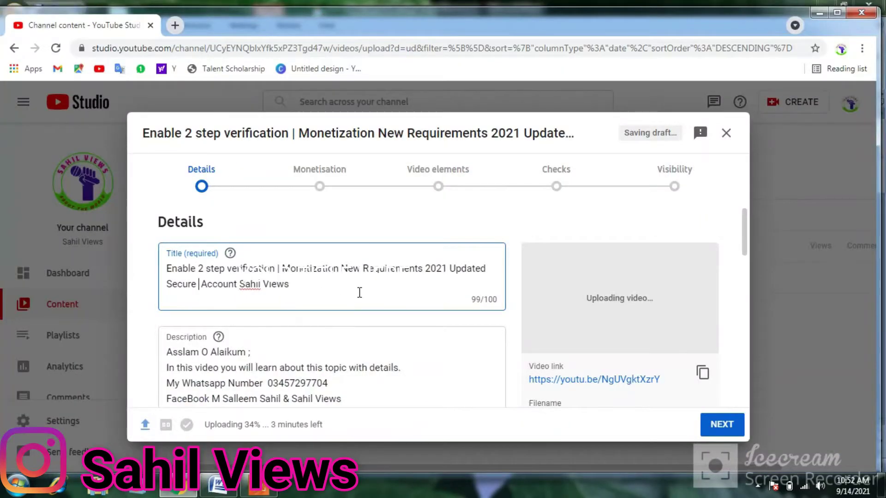
Step: Add the three title lines from the Word document on a new line at the end of the video description
{"action": "scroll", "coordinate": [359, 300], "scroll_direction": "down", "scroll_amount": 3}
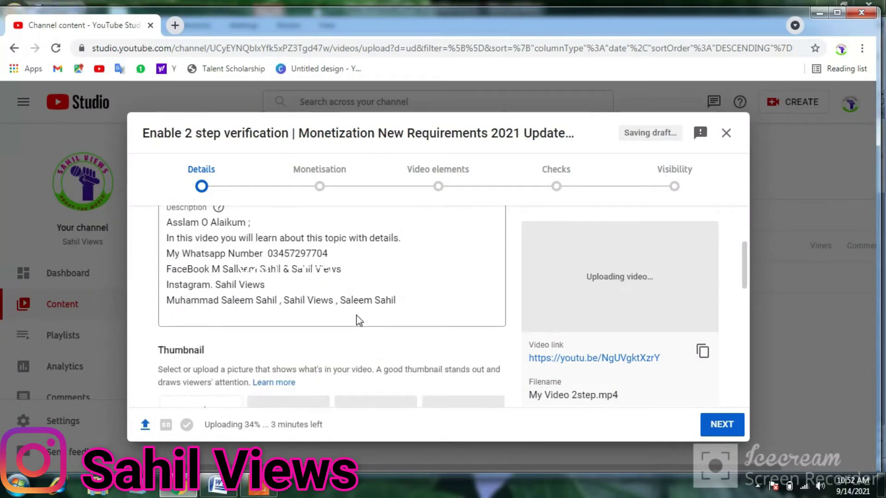
{"action": "left_click", "coordinate": [397, 308]}
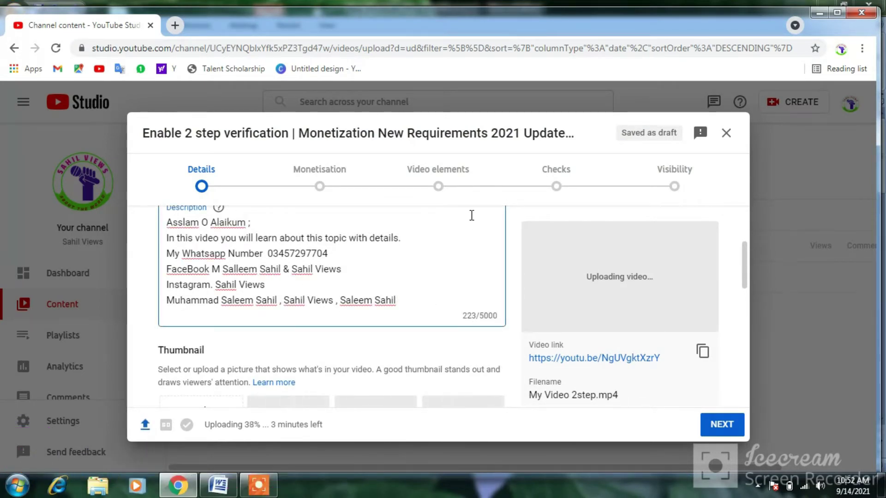
{"action": "key", "text": "Return"}
{"action": "key", "text": "Return"}
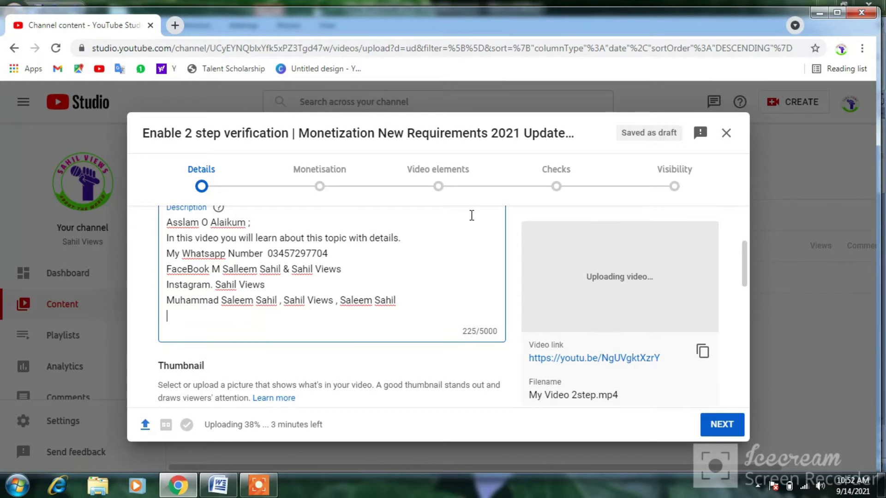
{"action": "left_click", "coordinate": [820, 15]}
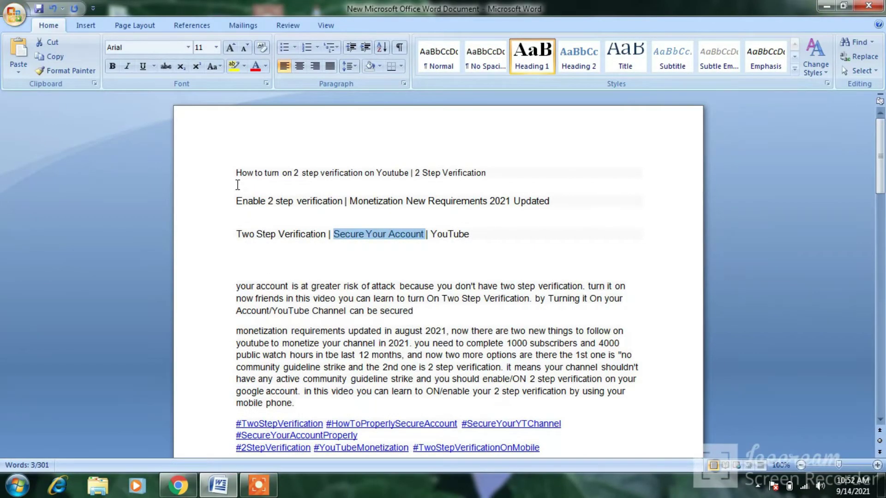
{"action": "left_click_drag", "start_coordinate": [223, 167], "coordinate": [456, 248]}
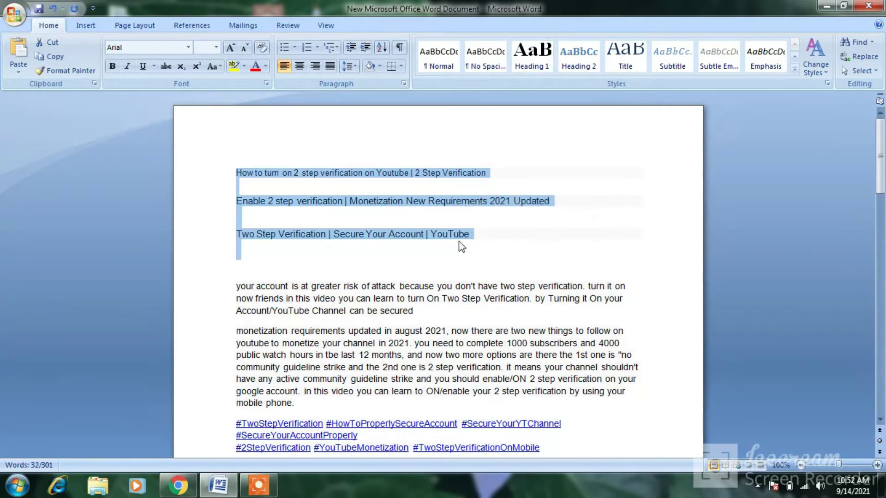
{"action": "mouse_move", "coordinate": [181, 484]}
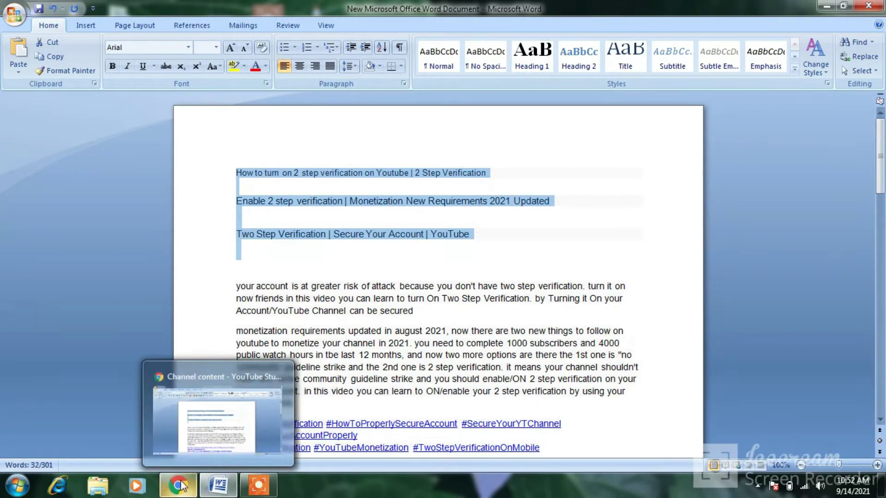
Step: Append the Word document's two paragraphs about account security and monetization requirements to the video description
{"action": "left_click_drag", "start_coordinate": [238, 262], "coordinate": [289, 404]}
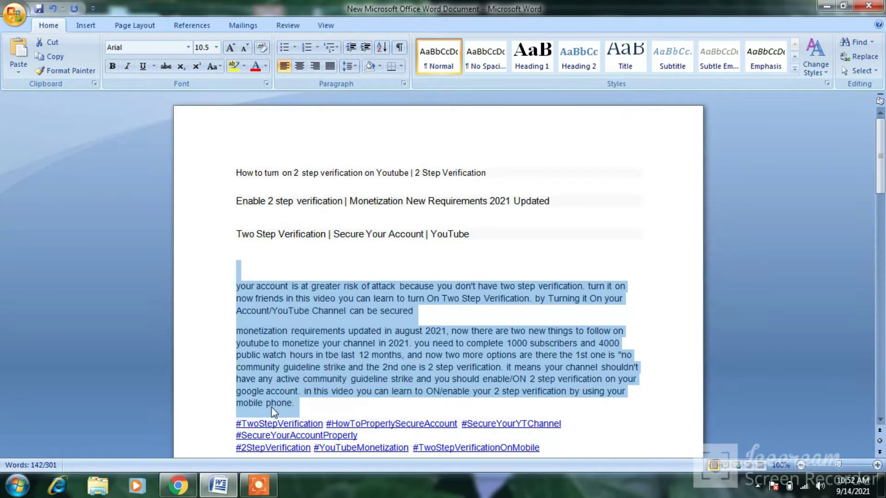
{"action": "left_click", "coordinate": [180, 483]}
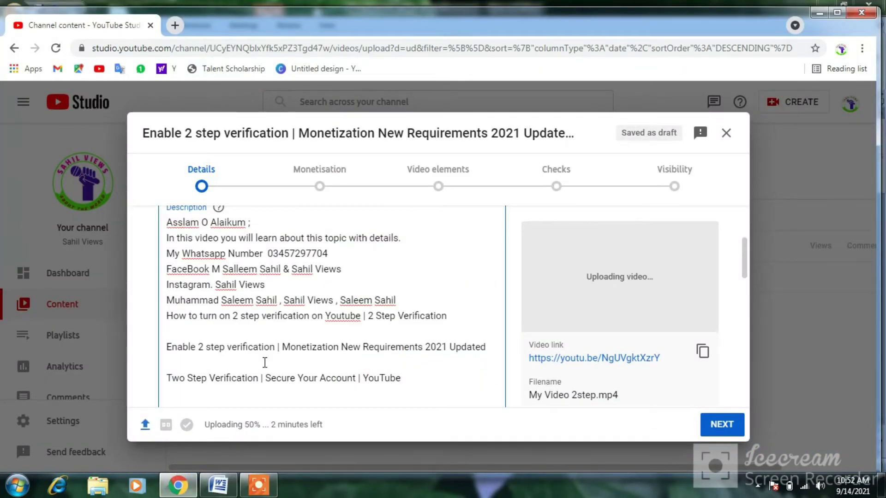
{"action": "key", "text": "ctrl+v"}
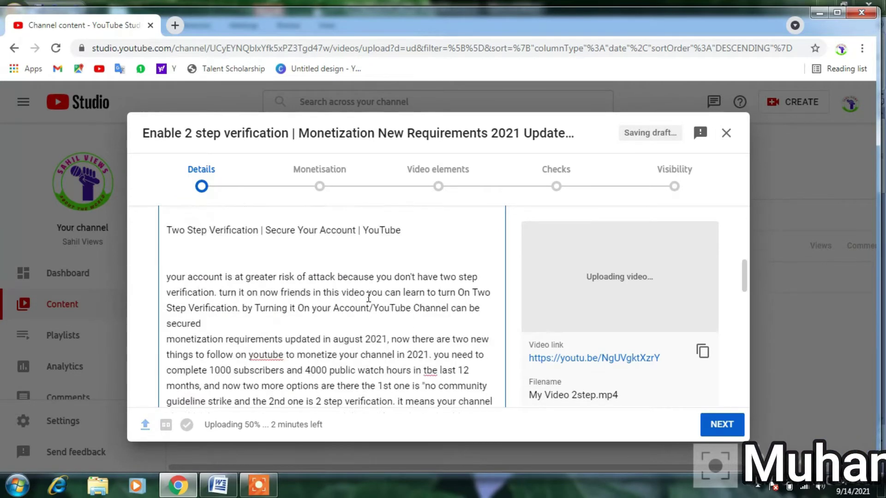
Step: Return to the Word document and locate the keyword and hashtag text on its later page
{"action": "left_click", "coordinate": [218, 484]}
{"action": "left_click", "coordinate": [194, 346]}
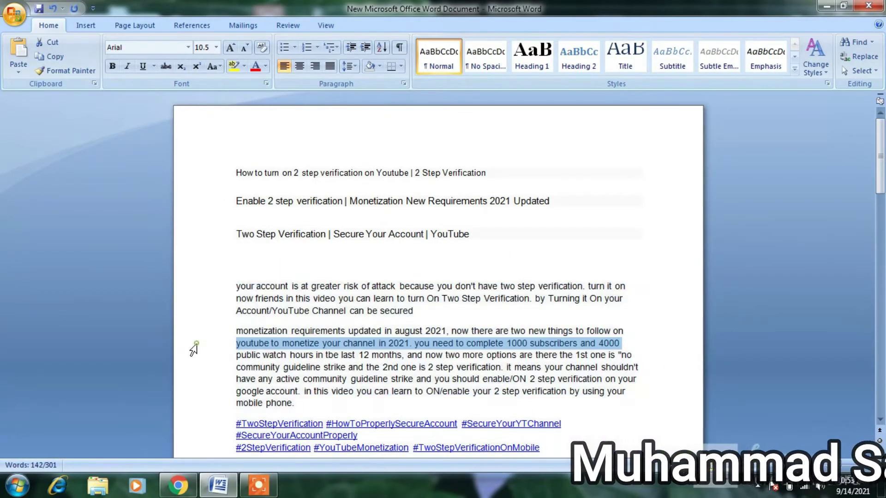
{"action": "scroll", "coordinate": [194, 349], "scroll_direction": "down", "scroll_amount": 20}
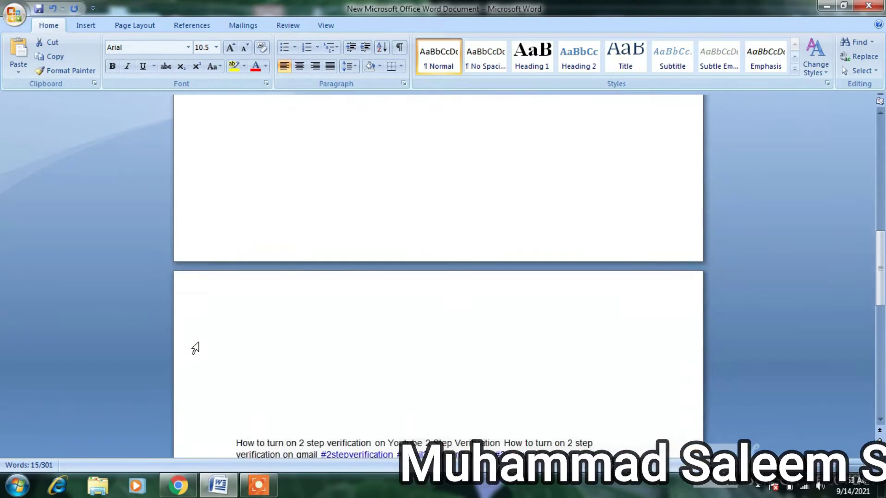
{"action": "scroll", "coordinate": [194, 347], "scroll_direction": "down", "scroll_amount": 4}
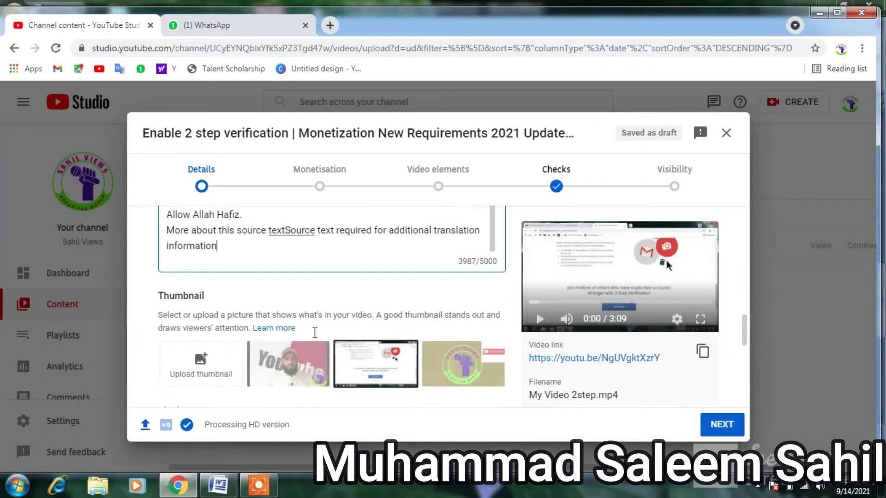
Step: Upload the Two-Step Verification PNG image "صرف یہ 5 کام کر نیی (5)" from the Desktop as the video thumbnail
{"action": "scroll", "coordinate": [316, 339], "scroll_direction": "down", "scroll_amount": 1}
{"action": "scroll", "coordinate": [316, 339], "scroll_direction": "up", "scroll_amount": 1}
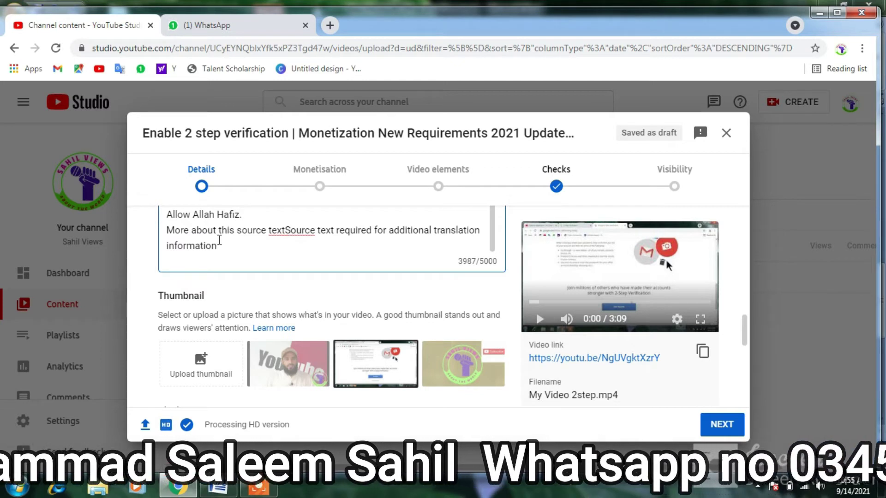
{"action": "left_click", "coordinate": [198, 362]}
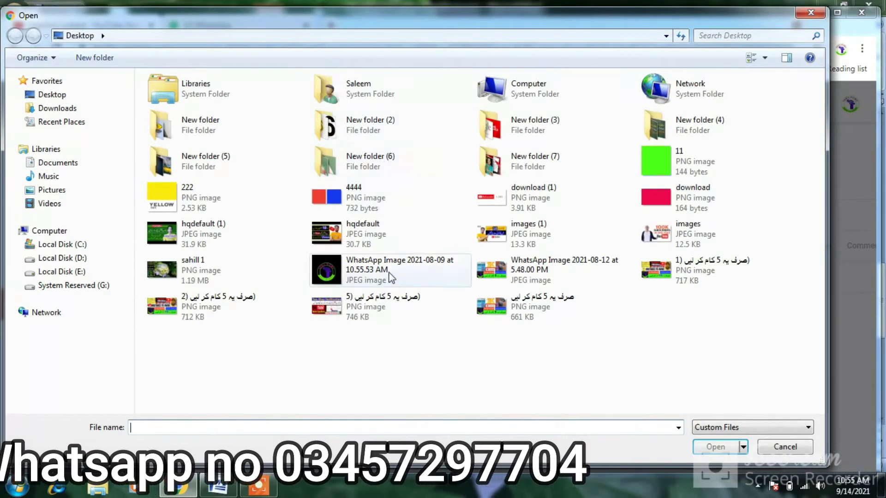
{"action": "left_click", "coordinate": [345, 311]}
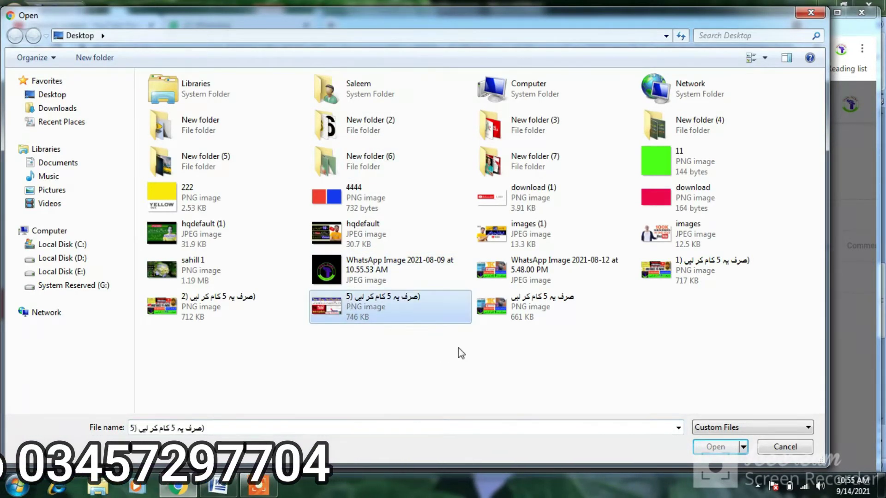
{"action": "left_click", "coordinate": [715, 447]}
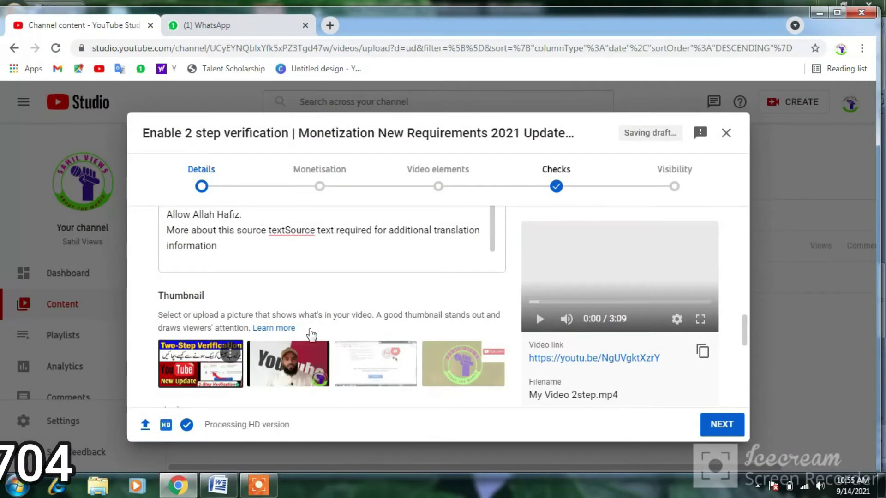
Step: Add the video to the "Youtuber course" playlist
{"action": "scroll", "coordinate": [295, 332], "scroll_direction": "down", "scroll_amount": 2}
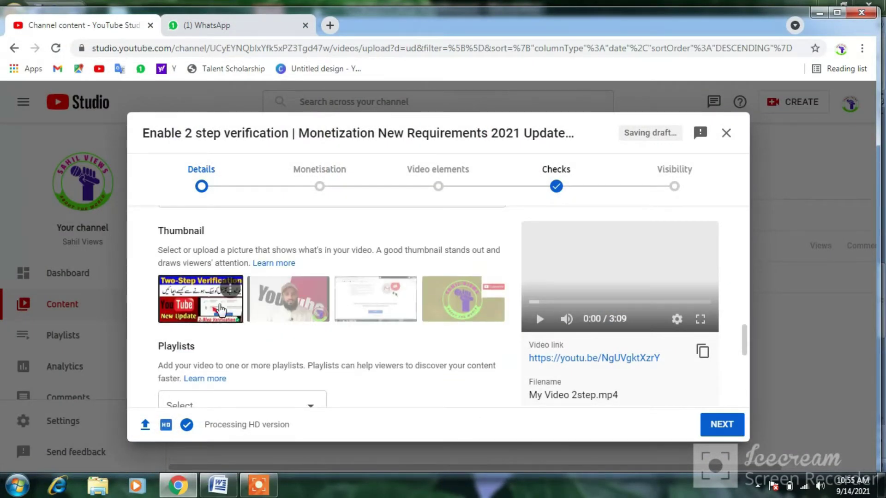
{"action": "scroll", "coordinate": [295, 333], "scroll_direction": "down", "scroll_amount": 3}
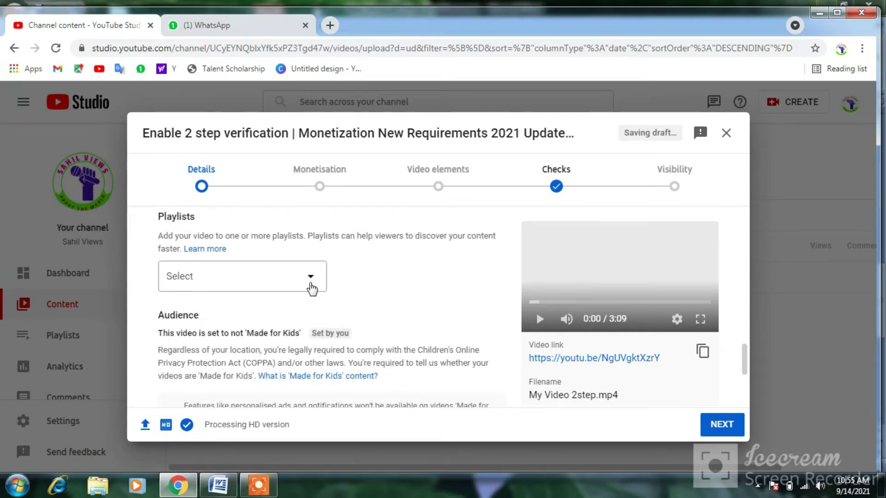
{"action": "left_click", "coordinate": [312, 288]}
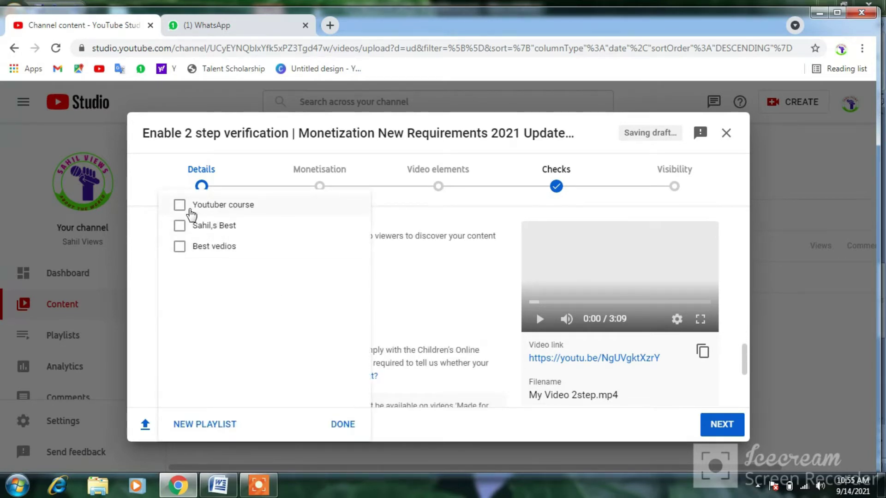
{"action": "left_click", "coordinate": [180, 208]}
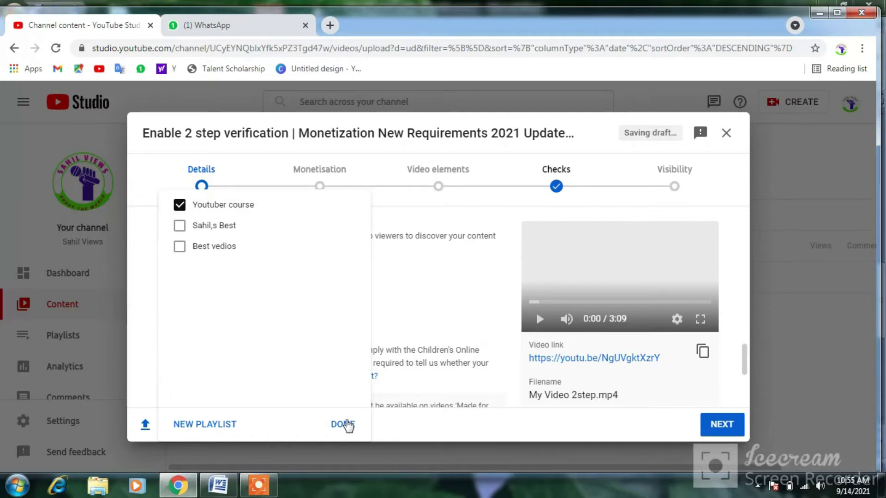
{"action": "left_click", "coordinate": [343, 425]}
{"action": "scroll", "coordinate": [380, 340], "scroll_direction": "down", "scroll_amount": 3}
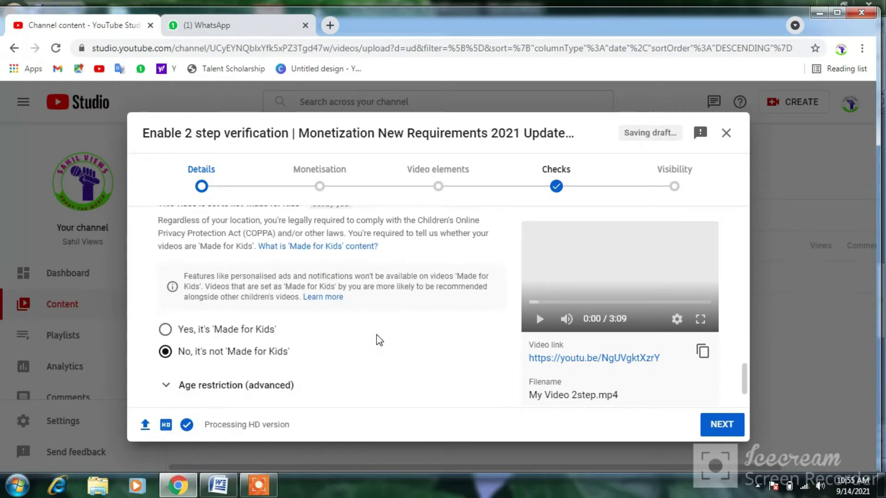
{"action": "scroll", "coordinate": [379, 341], "scroll_direction": "up", "scroll_amount": 3}
{"action": "left_click", "coordinate": [308, 287]}
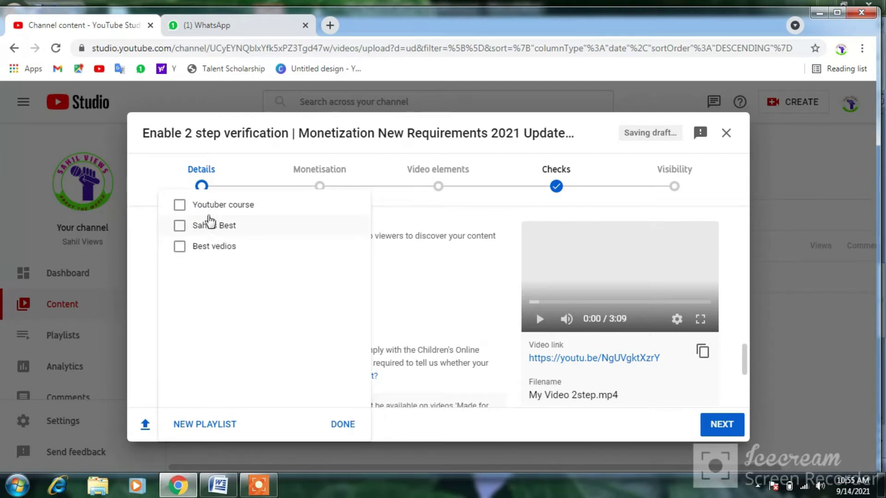
{"action": "left_click", "coordinate": [180, 206]}
{"action": "left_click", "coordinate": [343, 425]}
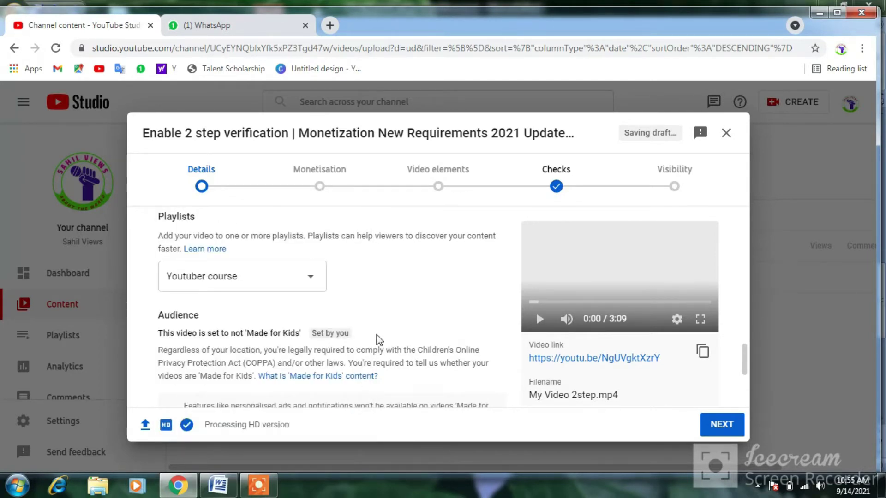
Step: Review the audience section and its "Made for Kids" options for the video
{"action": "scroll", "coordinate": [379, 340], "scroll_direction": "down", "scroll_amount": 3}
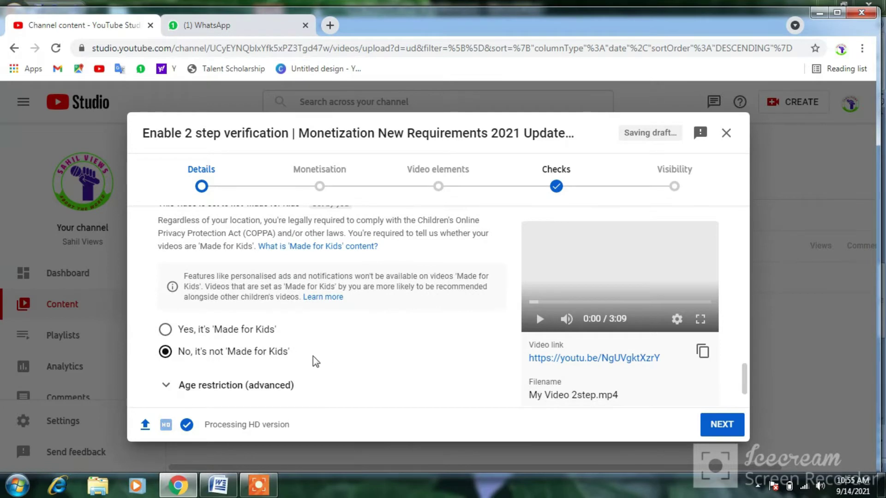
{"action": "scroll", "coordinate": [227, 286], "scroll_direction": "up", "scroll_amount": 2}
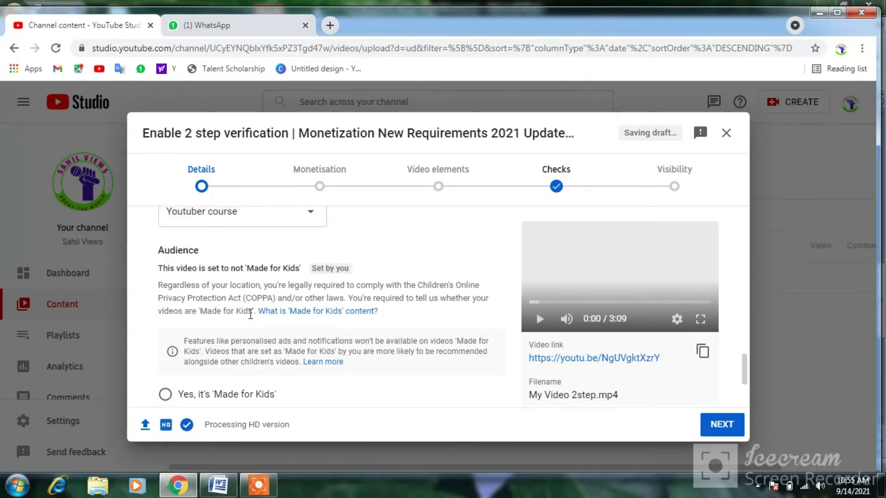
{"action": "scroll", "coordinate": [249, 311], "scroll_direction": "down", "scroll_amount": 3}
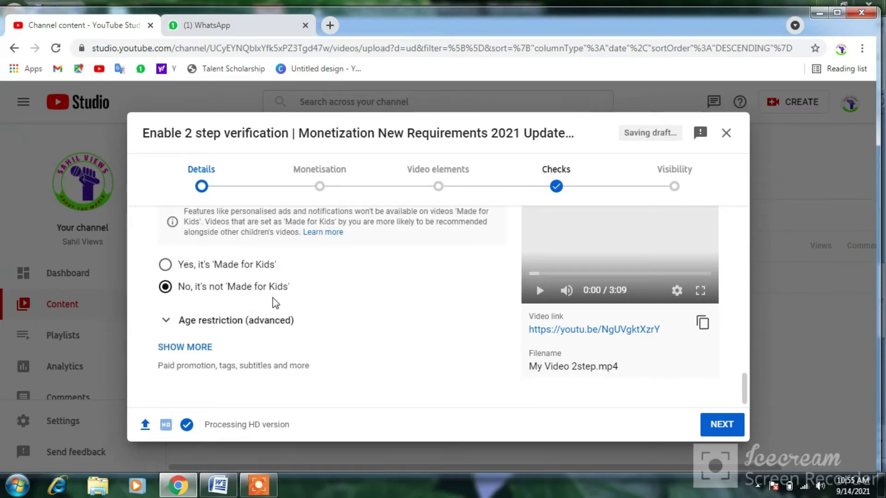
{"action": "scroll", "coordinate": [373, 345], "scroll_direction": "up", "scroll_amount": 2}
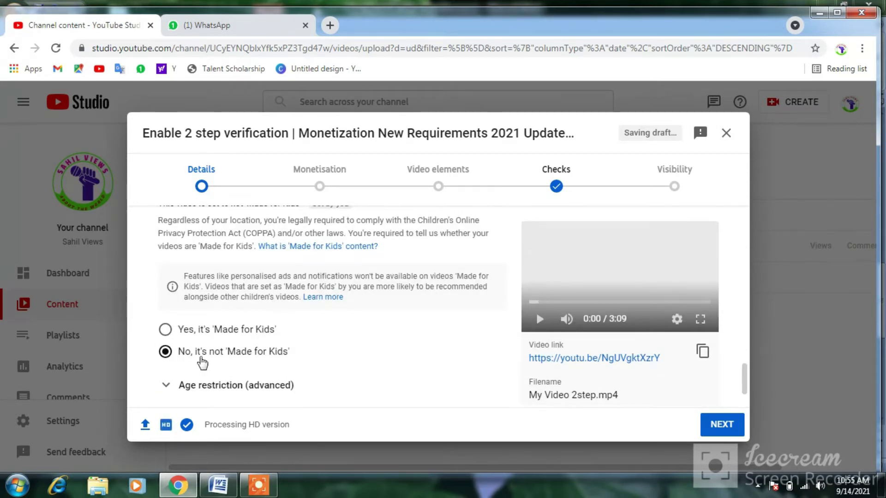
Step: Recheck the audience settings and expand the additional video options covering paid promotion, tags and subtitles
{"action": "scroll", "coordinate": [237, 274], "scroll_direction": "up", "scroll_amount": 2}
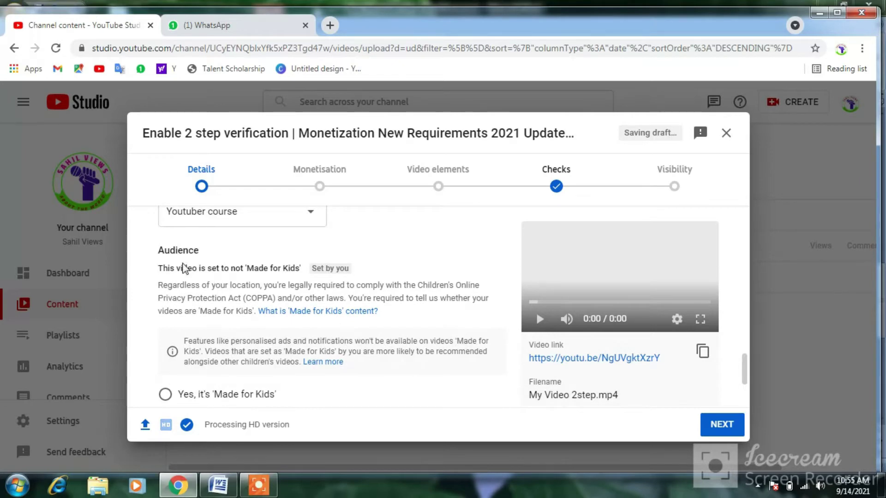
{"action": "scroll", "coordinate": [224, 332], "scroll_direction": "down", "scroll_amount": 3}
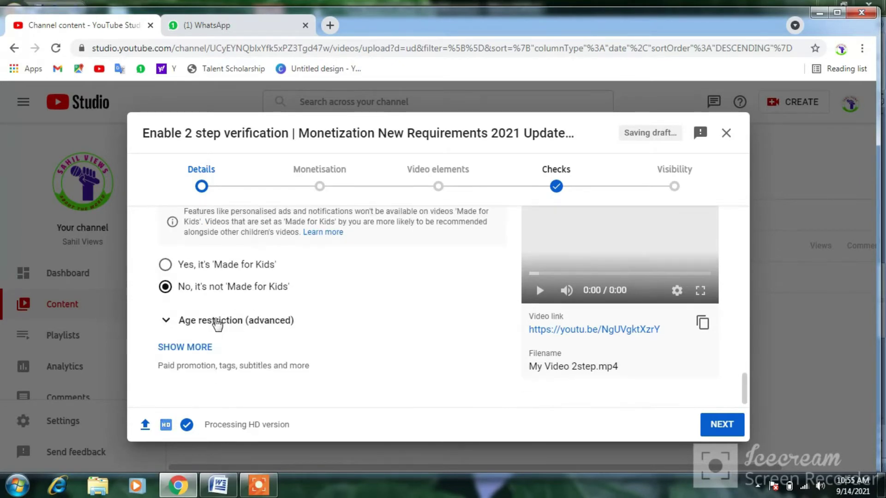
{"action": "scroll", "coordinate": [379, 341], "scroll_direction": "up", "scroll_amount": 2}
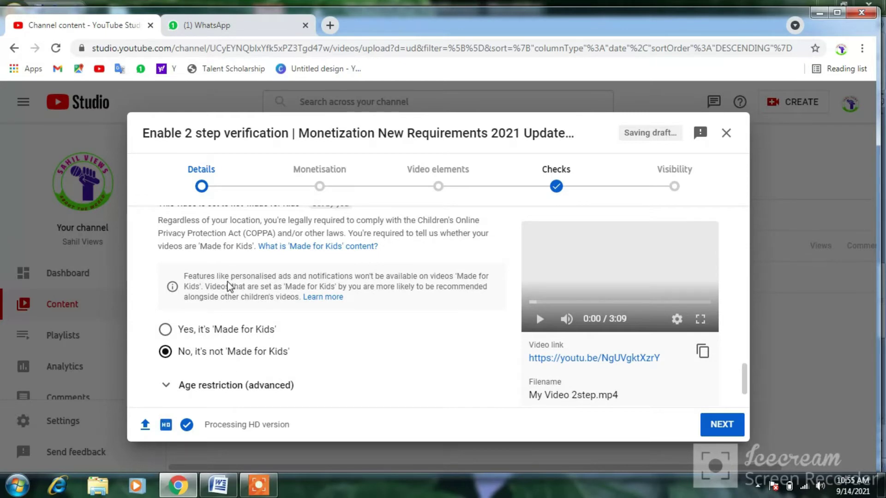
{"action": "scroll", "coordinate": [229, 286], "scroll_direction": "up", "scroll_amount": 2}
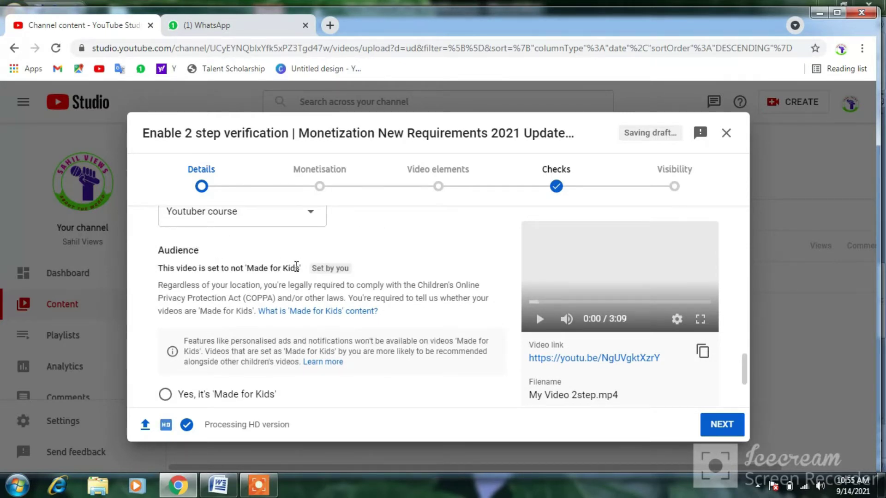
{"action": "scroll", "coordinate": [250, 315], "scroll_direction": "down", "scroll_amount": 4}
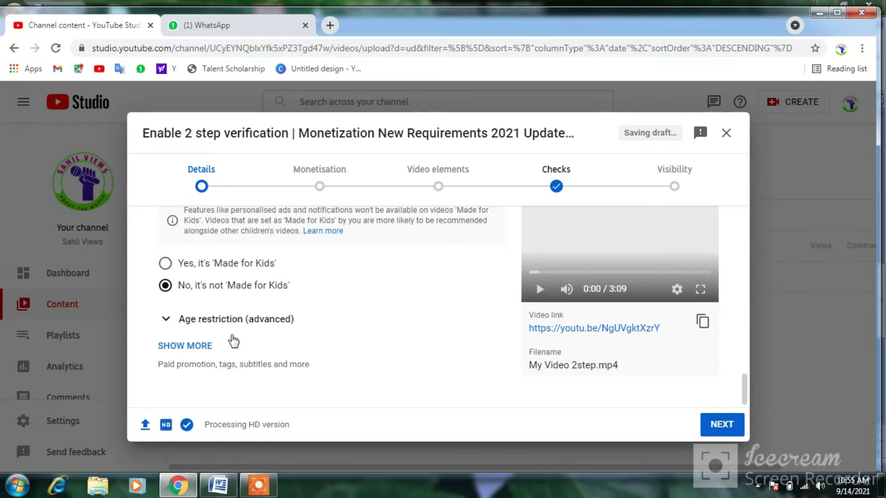
{"action": "left_click", "coordinate": [206, 350]}
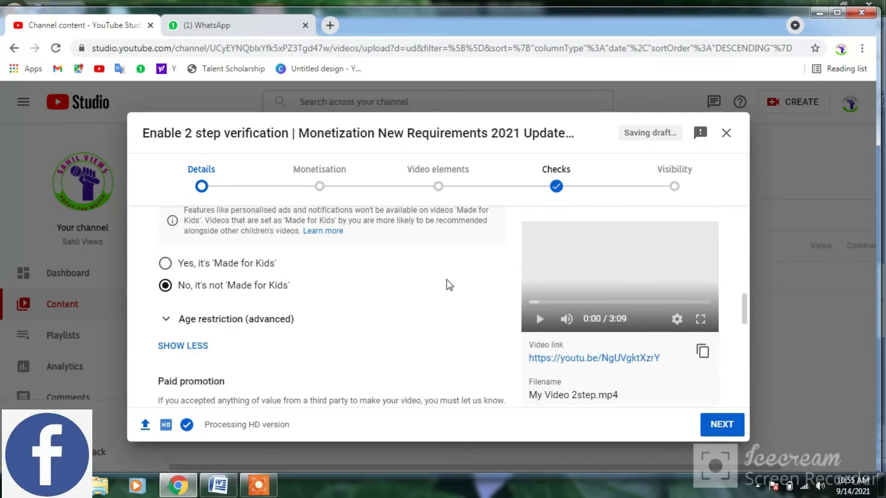
Step: Examine the paid promotion, automatic chapters and tags sections of the video details
{"action": "scroll", "coordinate": [435, 290], "scroll_direction": "down", "scroll_amount": 3}
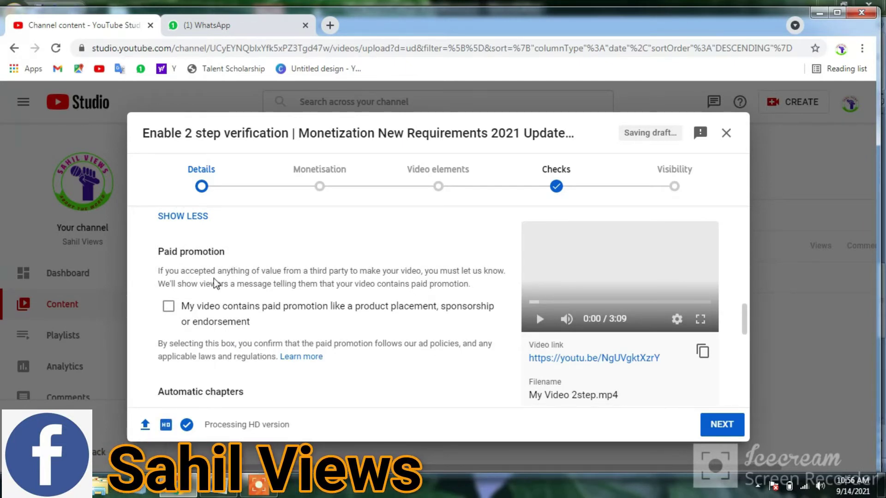
{"action": "scroll", "coordinate": [263, 309], "scroll_direction": "down", "scroll_amount": 2}
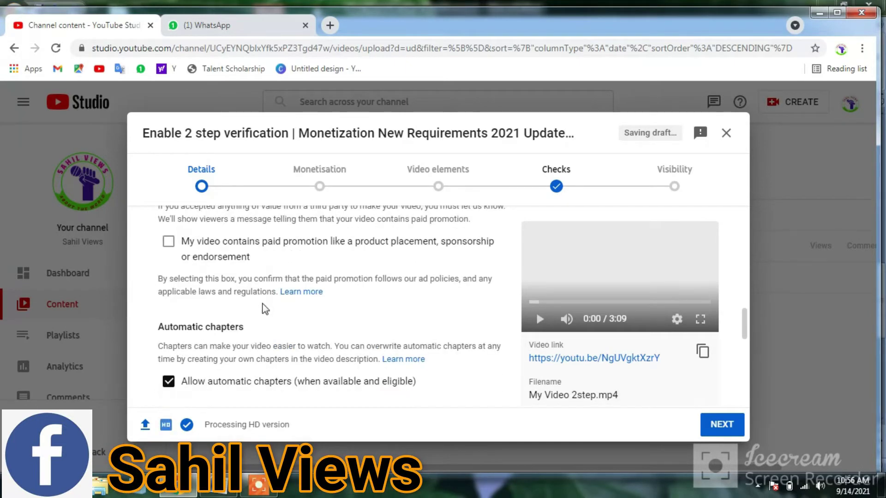
{"action": "scroll", "coordinate": [311, 352], "scroll_direction": "up", "scroll_amount": 2}
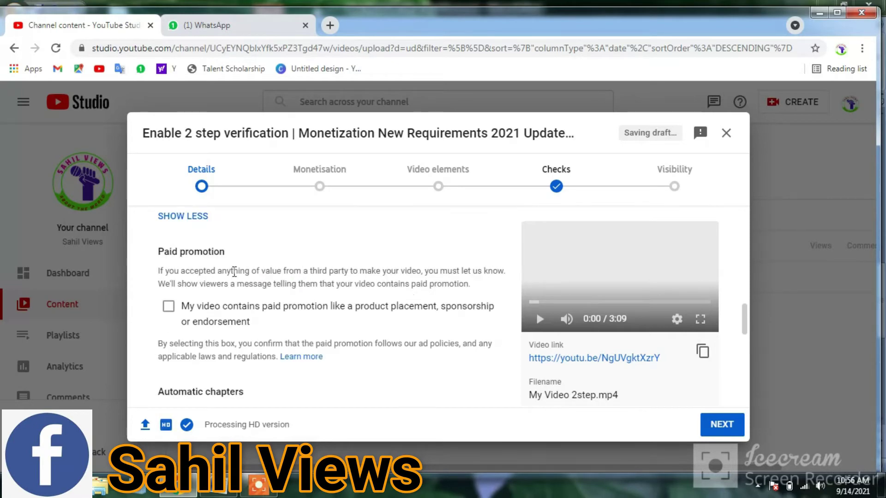
{"action": "scroll", "coordinate": [265, 306], "scroll_direction": "down", "scroll_amount": 2}
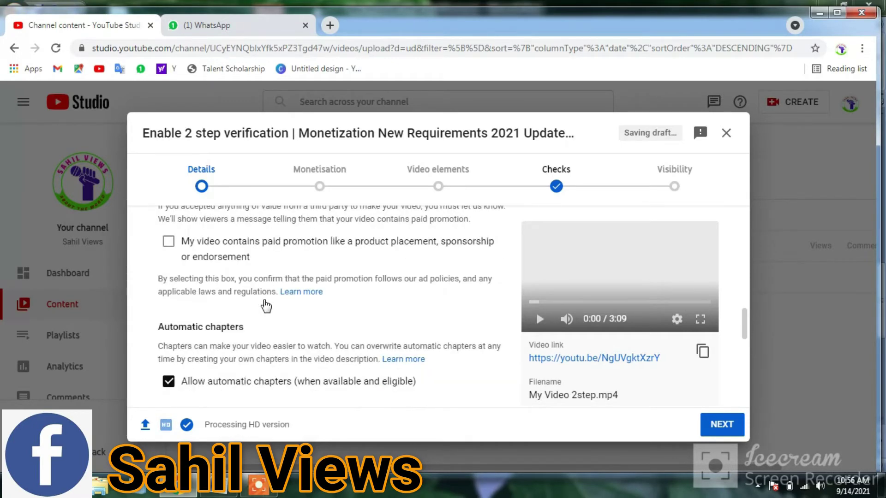
{"action": "scroll", "coordinate": [280, 373], "scroll_direction": "up", "scroll_amount": 2}
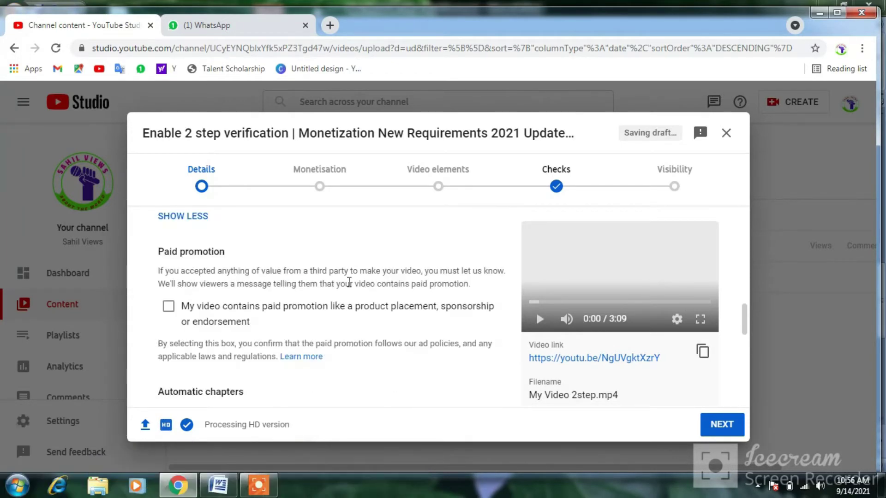
{"action": "scroll", "coordinate": [267, 307], "scroll_direction": "down", "scroll_amount": 2}
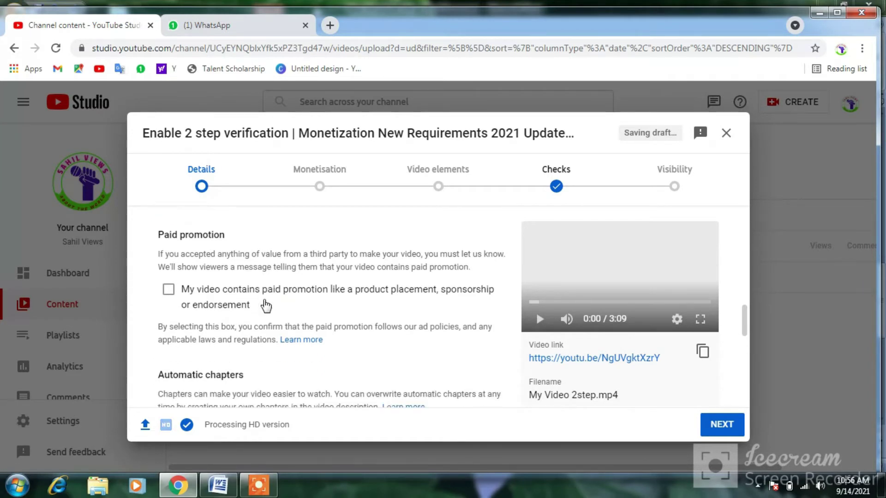
{"action": "scroll", "coordinate": [312, 352], "scroll_direction": "down", "scroll_amount": 4}
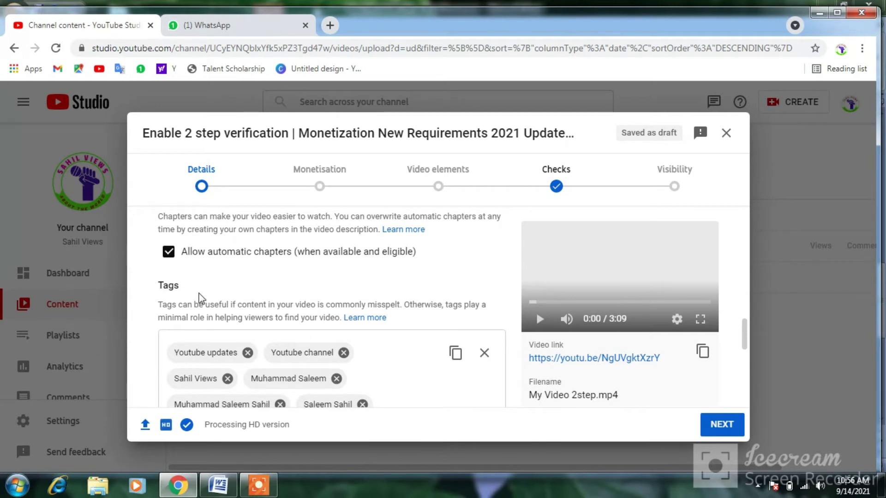
{"action": "scroll", "coordinate": [366, 370], "scroll_direction": "down", "scroll_amount": 4}
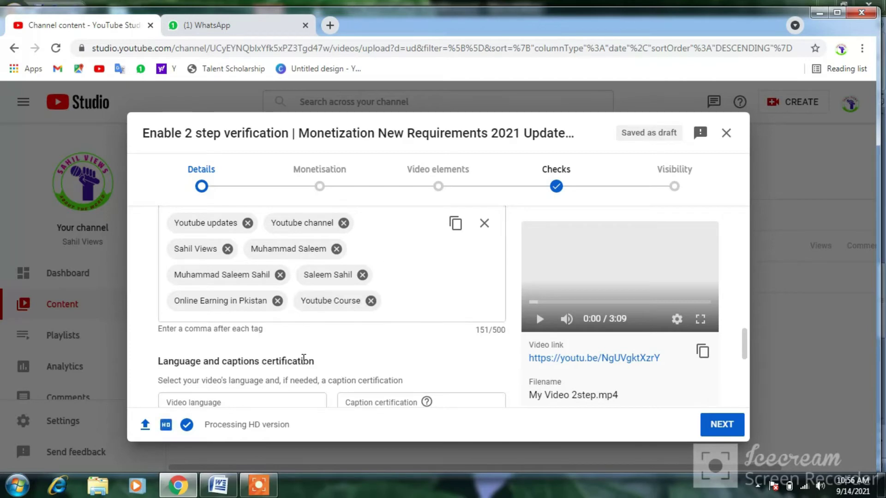
Step: Switch to the Word document, select the hashtags from #2stepverification through #Professor, and return to the YouTube Studio upload in Chrome
{"action": "key", "text": "alt+Tab"}
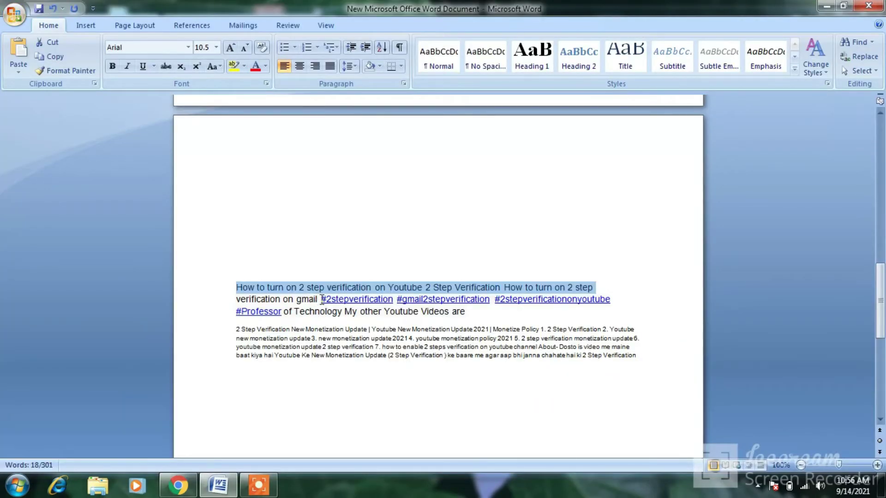
{"action": "left_click_drag", "start_coordinate": [322, 299], "coordinate": [289, 331]}
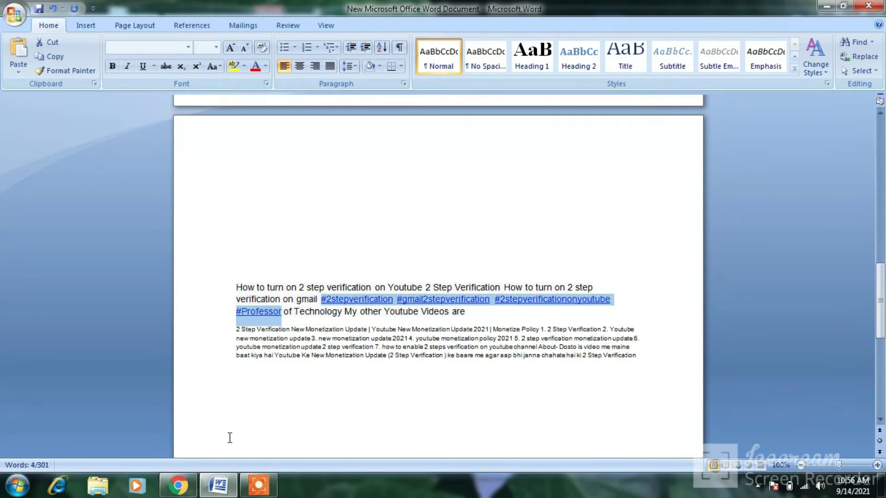
{"action": "left_click", "coordinate": [178, 486]}
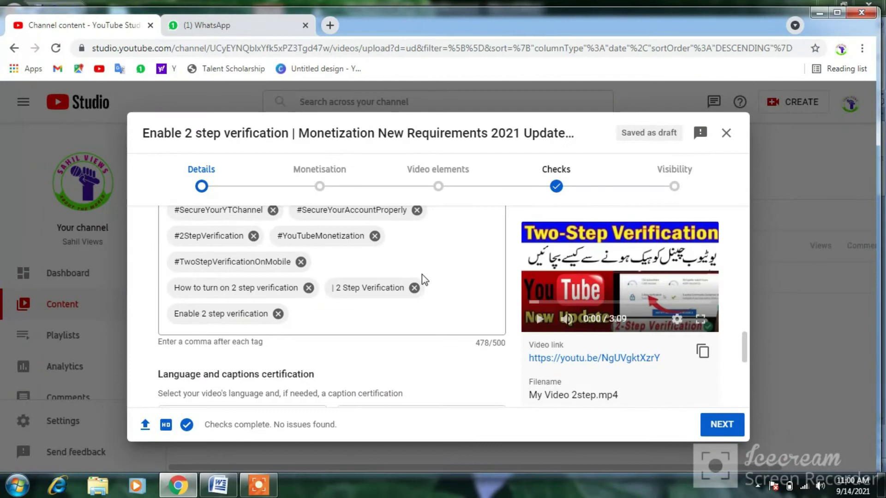
Step: Review the language, recording date, licence, Shorts sampling and category settings, and the choices for comment visibility
{"action": "scroll", "coordinate": [422, 274], "scroll_direction": "down", "scroll_amount": 4}
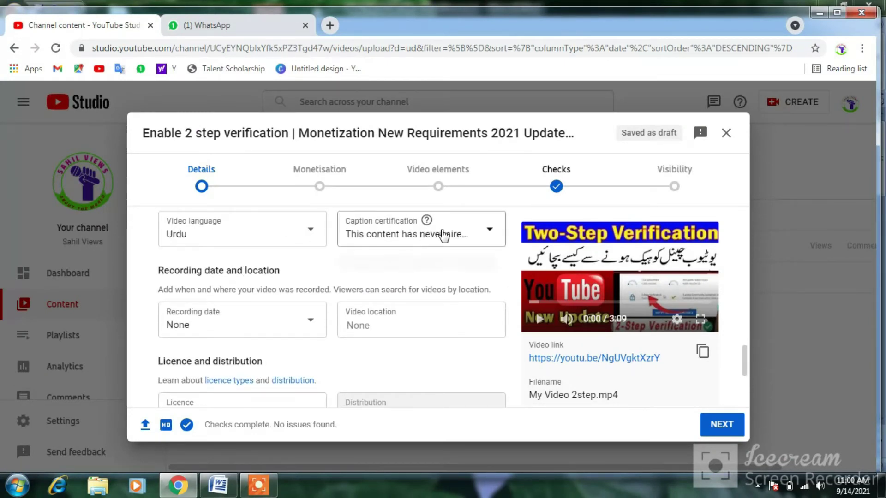
{"action": "scroll", "coordinate": [322, 253], "scroll_direction": "down", "scroll_amount": 1}
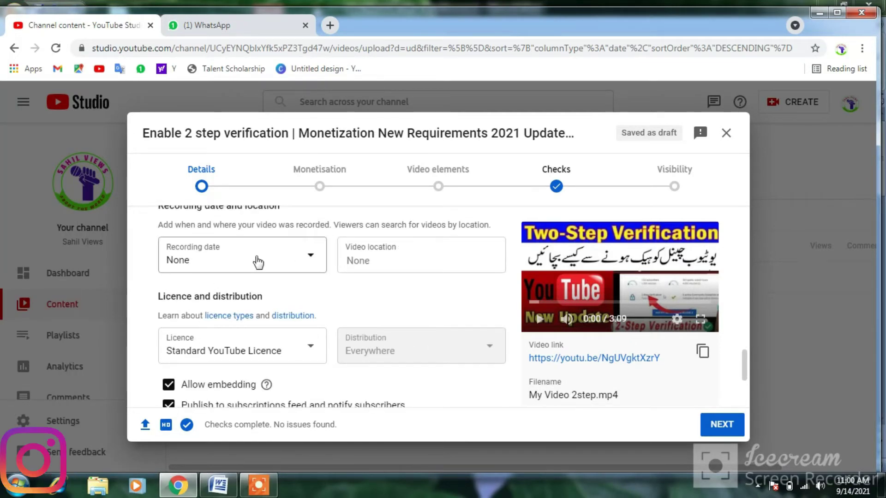
{"action": "scroll", "coordinate": [279, 274], "scroll_direction": "up", "scroll_amount": 1}
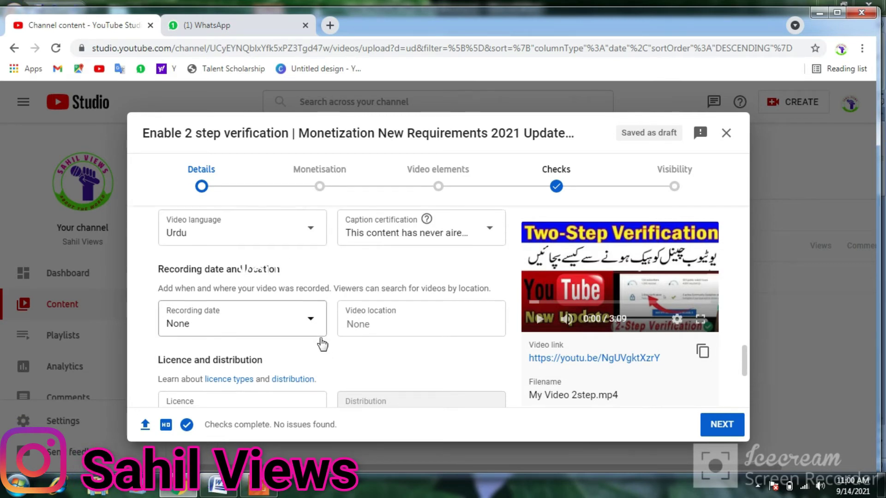
{"action": "scroll", "coordinate": [322, 340], "scroll_direction": "down", "scroll_amount": 2}
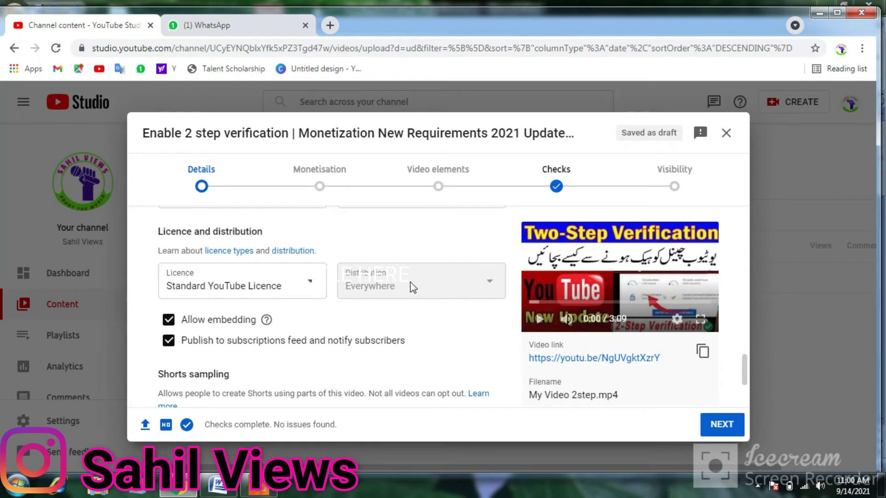
{"action": "scroll", "coordinate": [396, 283], "scroll_direction": "down", "scroll_amount": 2}
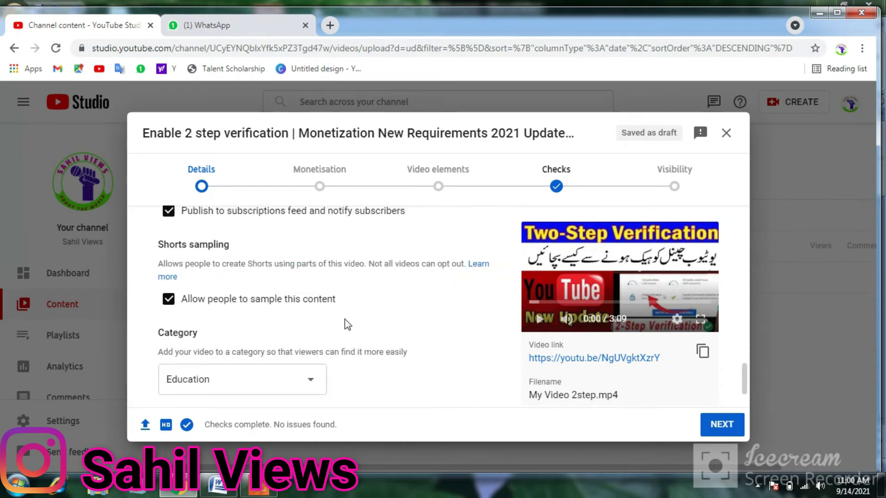
{"action": "left_click", "coordinate": [312, 385]}
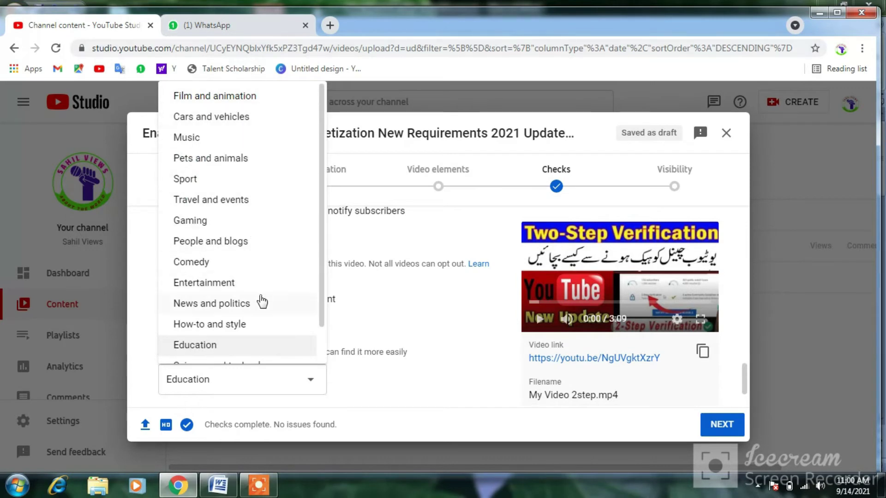
{"action": "left_click", "coordinate": [376, 385]}
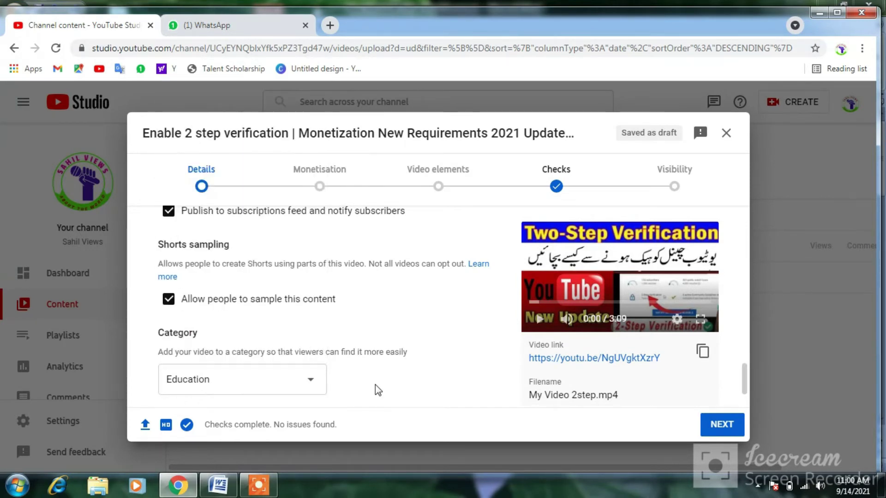
{"action": "scroll", "coordinate": [376, 384], "scroll_direction": "down", "scroll_amount": 3}
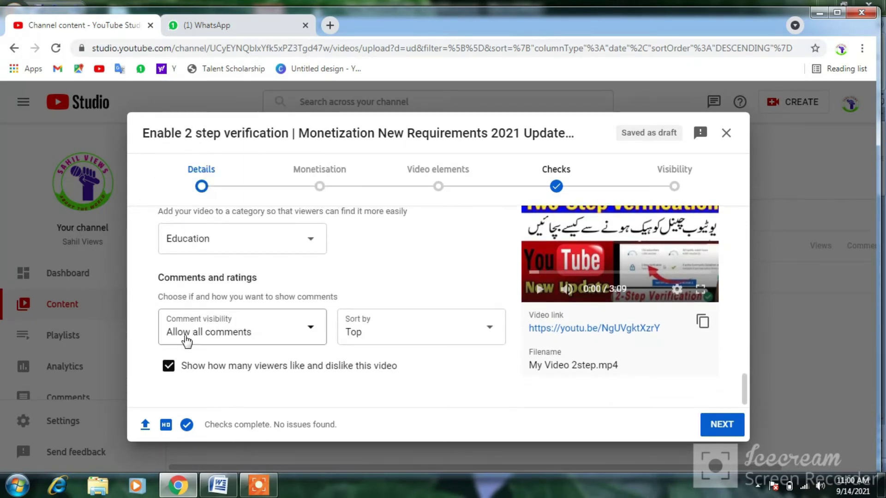
{"action": "left_click", "coordinate": [312, 329]}
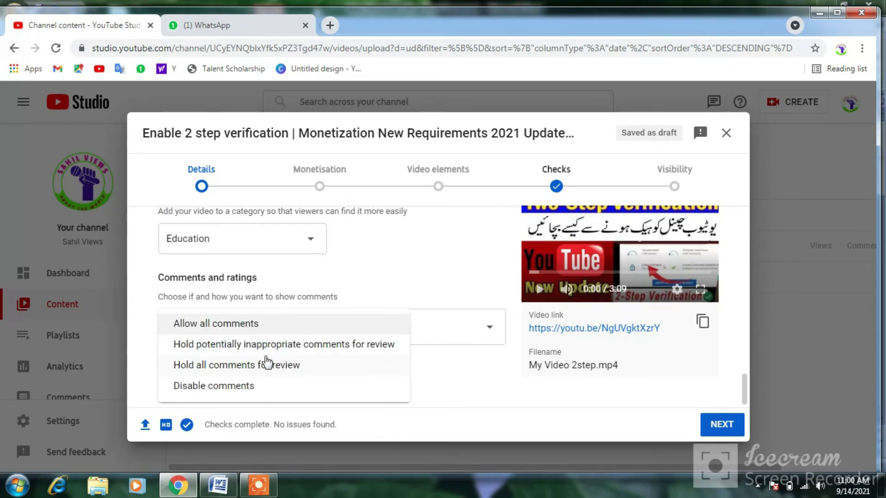
{"action": "key", "text": "Escape"}
Step: Advance to the Monetisation stage and set the video's monetisation to On
{"action": "left_click", "coordinate": [719, 427]}
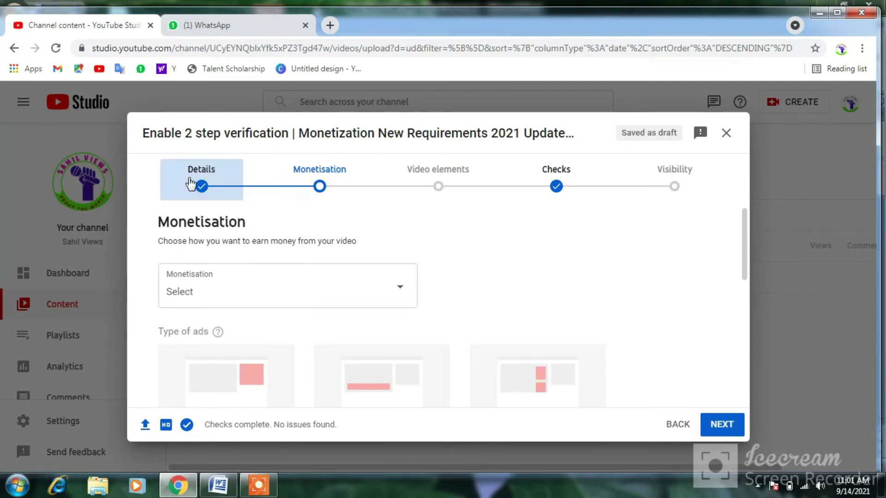
{"action": "left_click", "coordinate": [403, 291]}
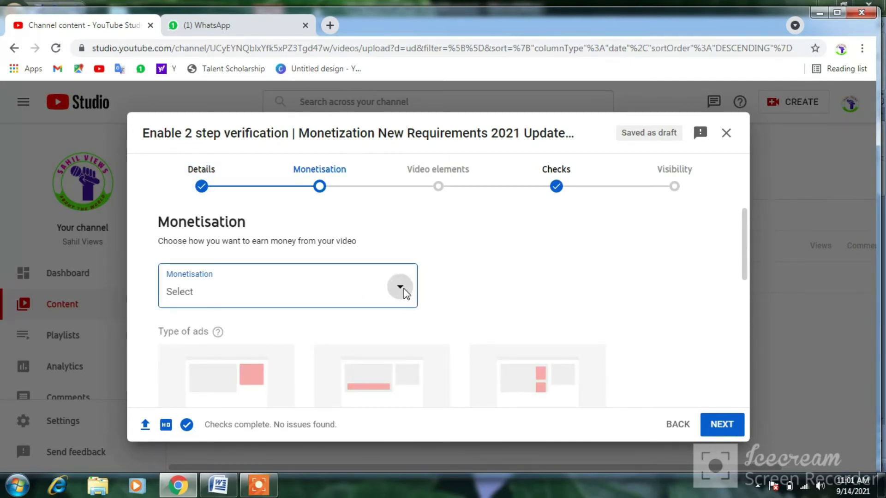
{"action": "left_click", "coordinate": [179, 287]}
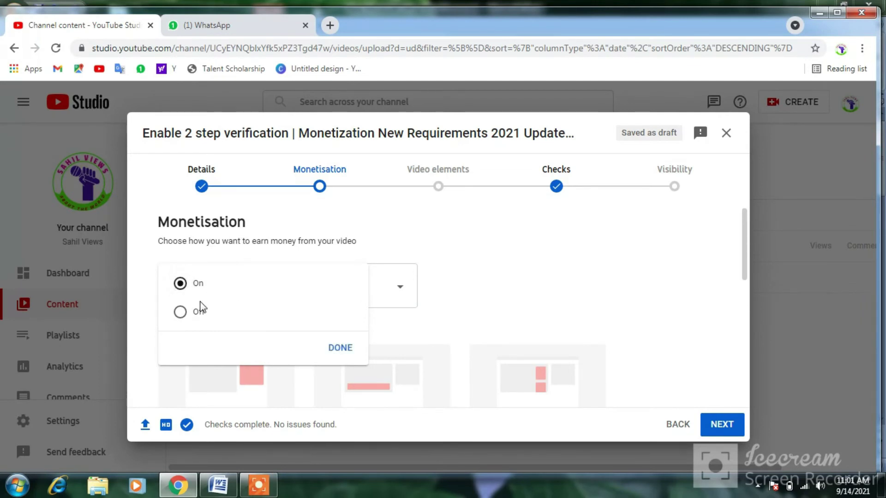
{"action": "left_click", "coordinate": [334, 348]}
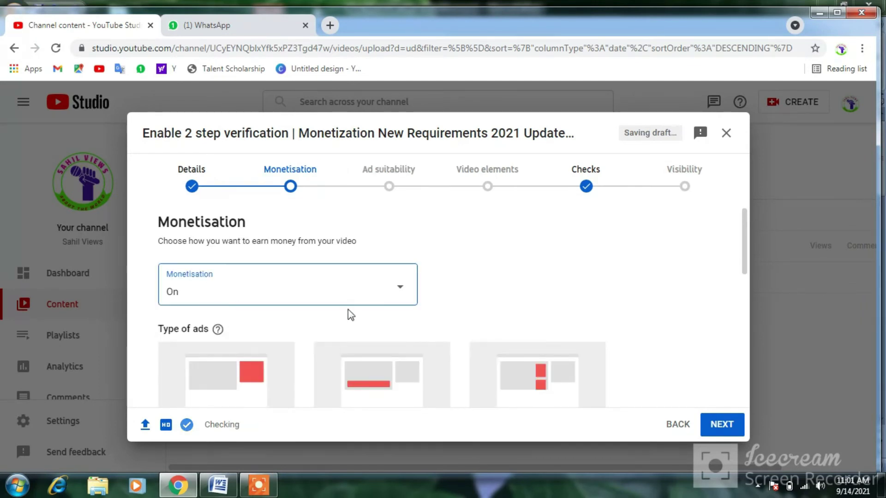
{"action": "scroll", "coordinate": [501, 271], "scroll_direction": "down", "scroll_amount": 3}
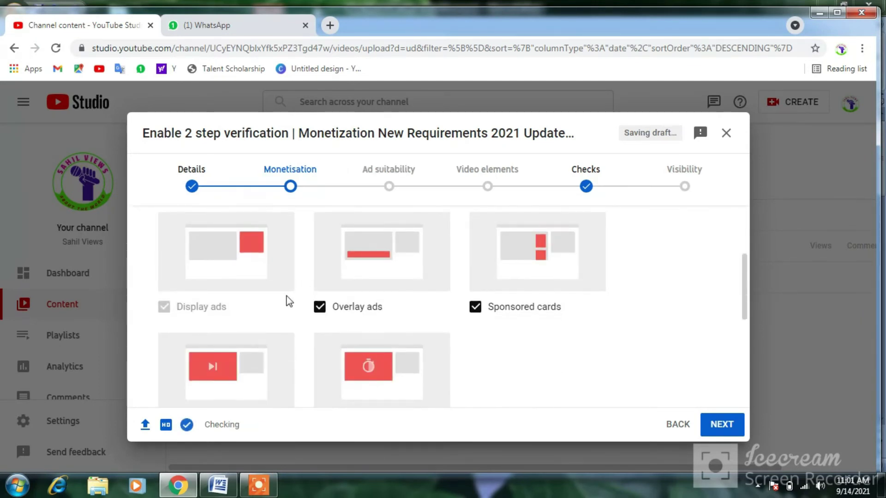
{"action": "scroll", "coordinate": [423, 336], "scroll_direction": "down", "scroll_amount": 2}
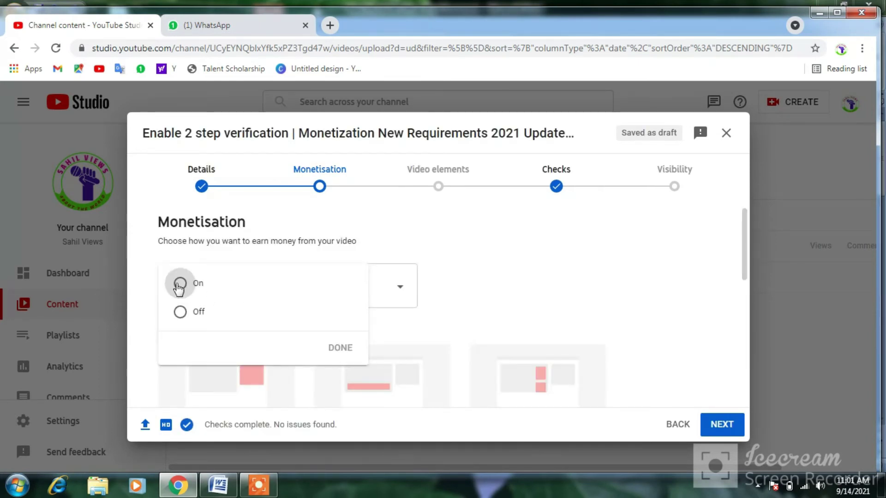
{"action": "left_click", "coordinate": [179, 285]}
{"action": "left_click", "coordinate": [330, 349]}
Step: Look through the ad types and video ad locations, and continue past the Monetisation stage
{"action": "scroll", "coordinate": [500, 272], "scroll_direction": "down", "scroll_amount": 2}
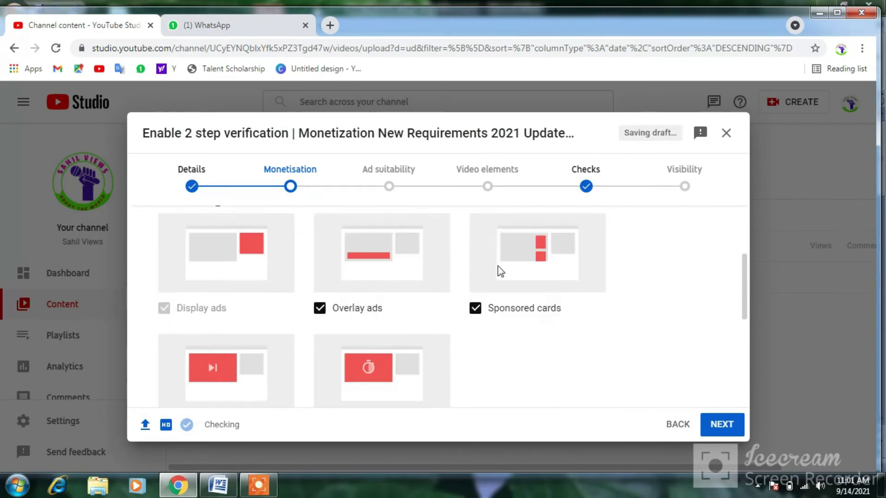
{"action": "scroll", "coordinate": [423, 335], "scroll_direction": "down", "scroll_amount": 1}
{"action": "scroll", "coordinate": [421, 335], "scroll_direction": "down", "scroll_amount": 1}
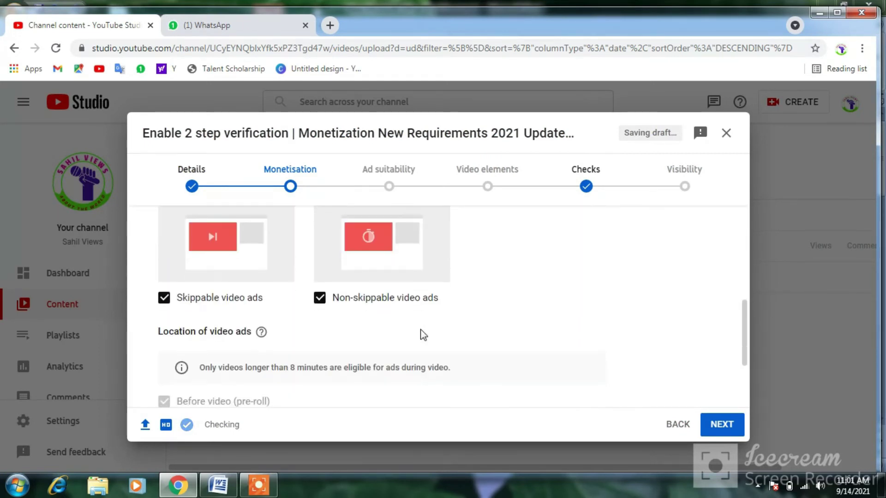
{"action": "left_click", "coordinate": [722, 424]}
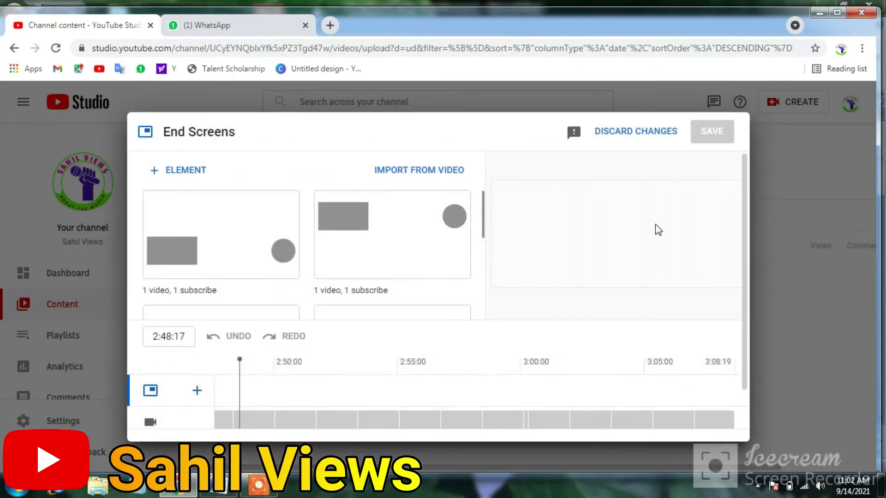
Step: Apply the end screen template with one video and one subscribe element along the upper edge, and continue past the Video elements stage
{"action": "left_click", "coordinate": [385, 217]}
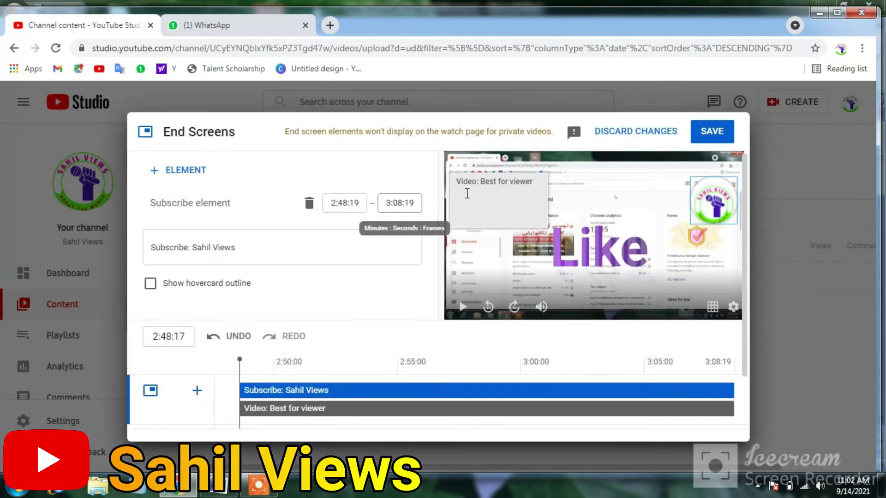
{"action": "left_click", "coordinate": [178, 176]}
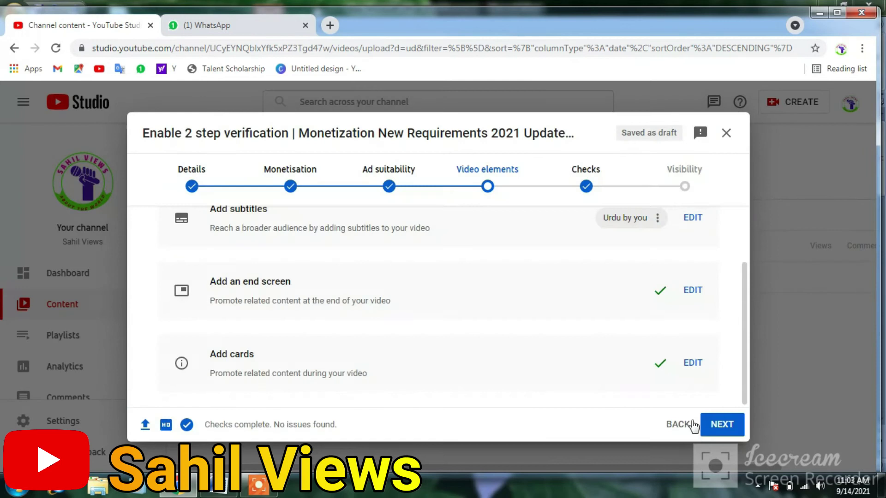
{"action": "left_click", "coordinate": [721, 424]}
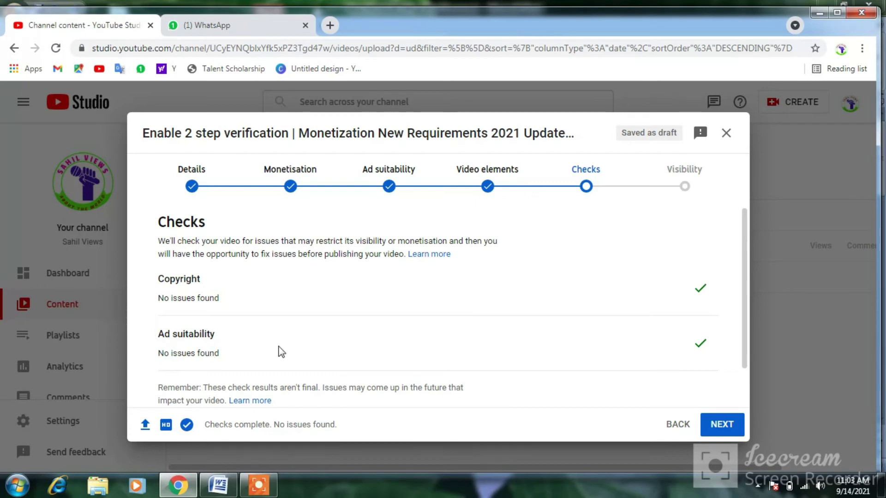
Step: Review the copyright and ad suitability checks, and continue to the Visibility stage
{"action": "scroll", "coordinate": [363, 337], "scroll_direction": "down", "scroll_amount": 2}
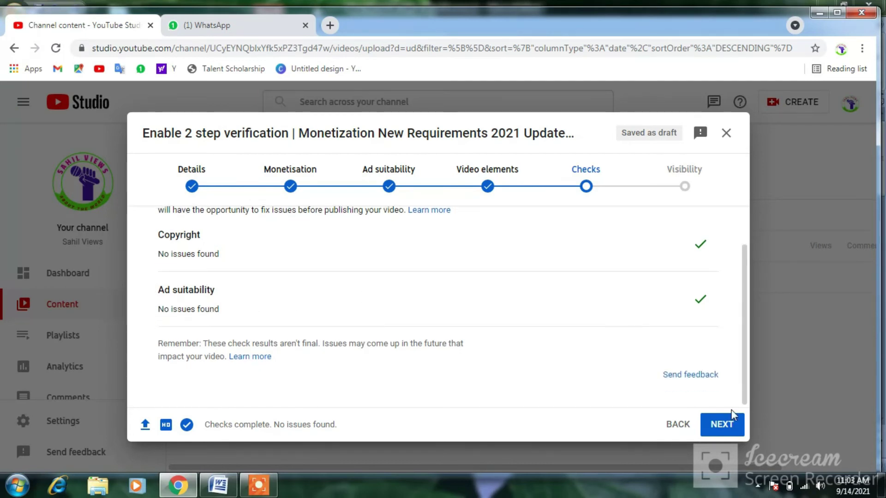
{"action": "scroll", "coordinate": [217, 253], "scroll_direction": "up", "scroll_amount": 2}
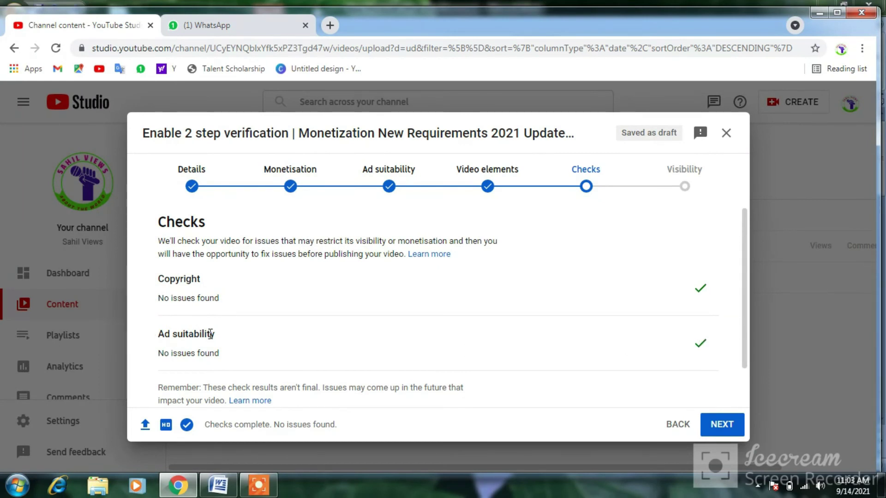
{"action": "scroll", "coordinate": [362, 340], "scroll_direction": "down", "scroll_amount": 2}
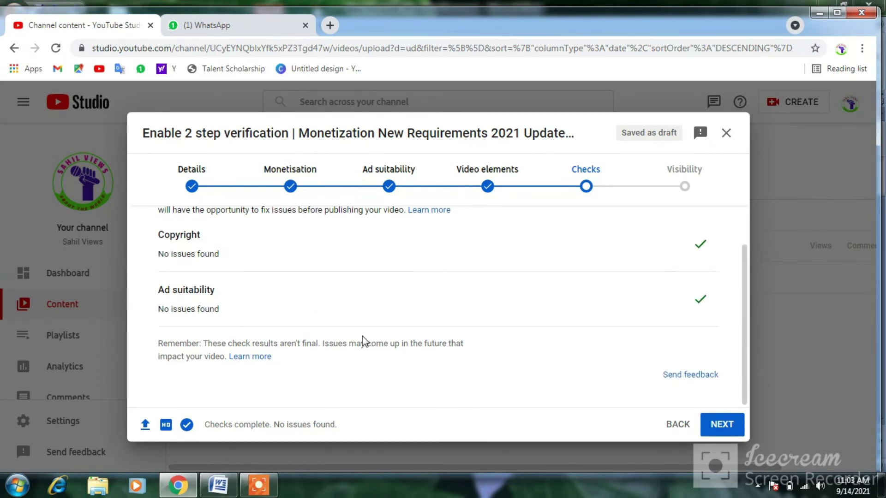
{"action": "scroll", "coordinate": [288, 343], "scroll_direction": "up", "scroll_amount": 2}
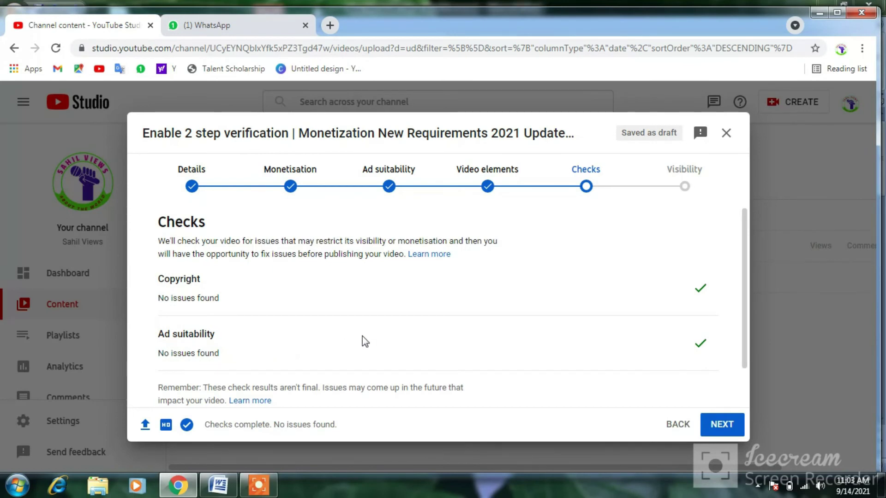
{"action": "scroll", "coordinate": [362, 338], "scroll_direction": "down", "scroll_amount": 2}
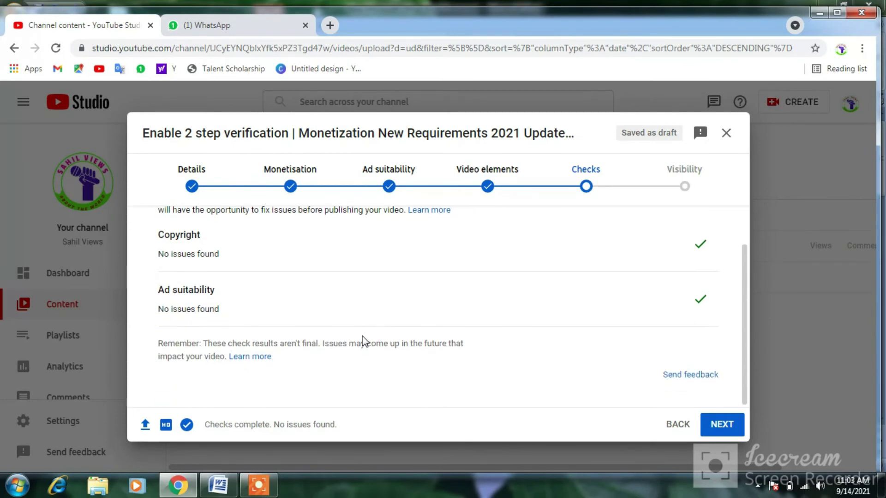
{"action": "left_click", "coordinate": [724, 425]}
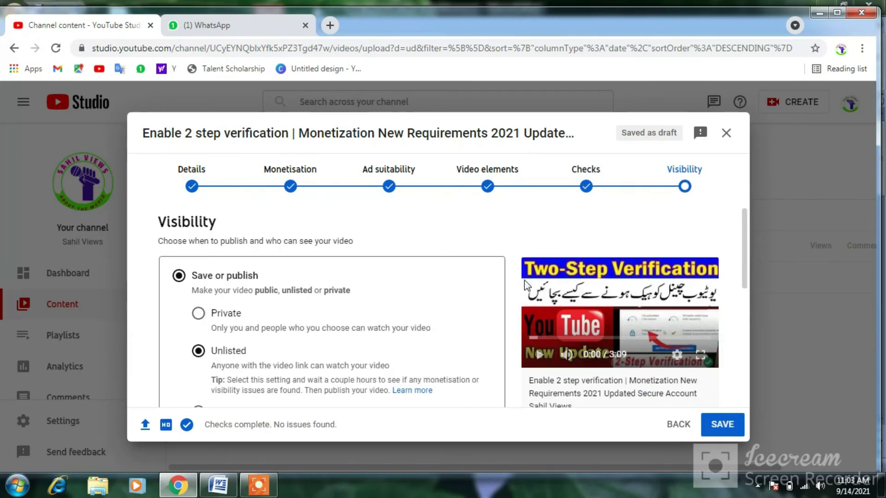
Step: Set the video's visibility to Public, look over the scheduling option and pre-publish guidance, and publish the video
{"action": "left_click", "coordinate": [214, 328]}
{"action": "scroll", "coordinate": [213, 340], "scroll_direction": "down", "scroll_amount": 2}
{"action": "left_click", "coordinate": [199, 371]}
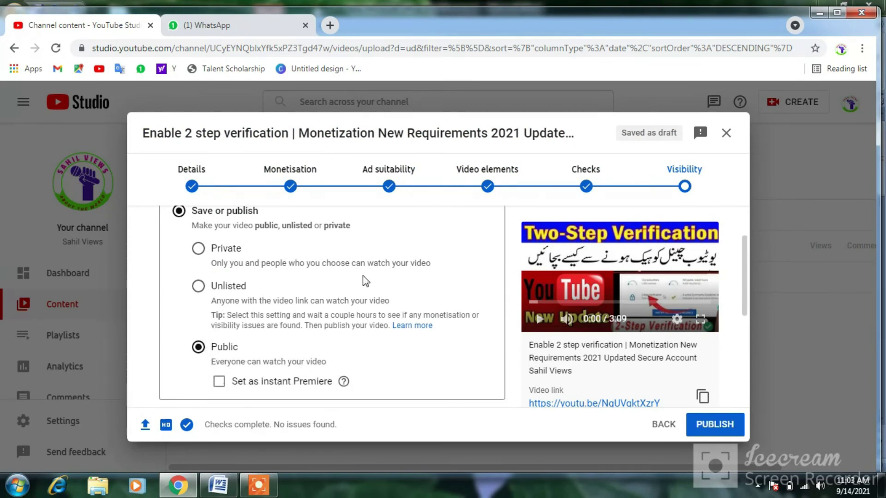
{"action": "scroll", "coordinate": [364, 280], "scroll_direction": "down", "scroll_amount": 4}
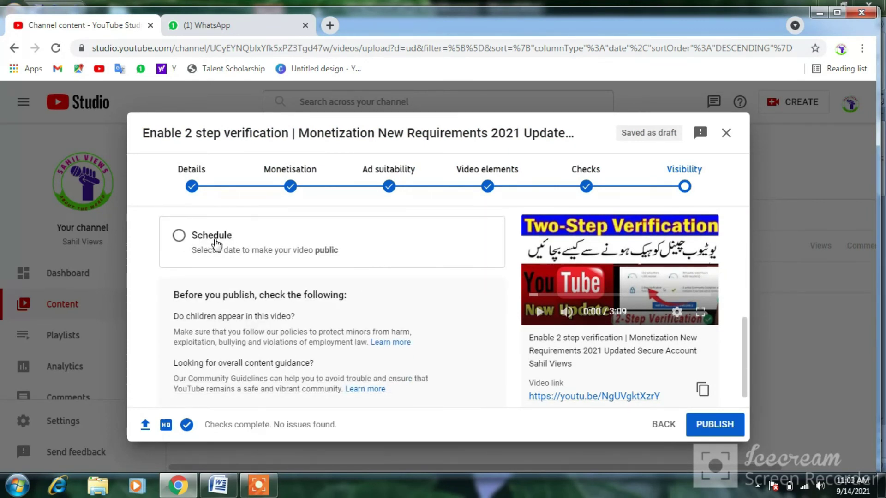
{"action": "scroll", "coordinate": [468, 280], "scroll_direction": "down", "scroll_amount": 1}
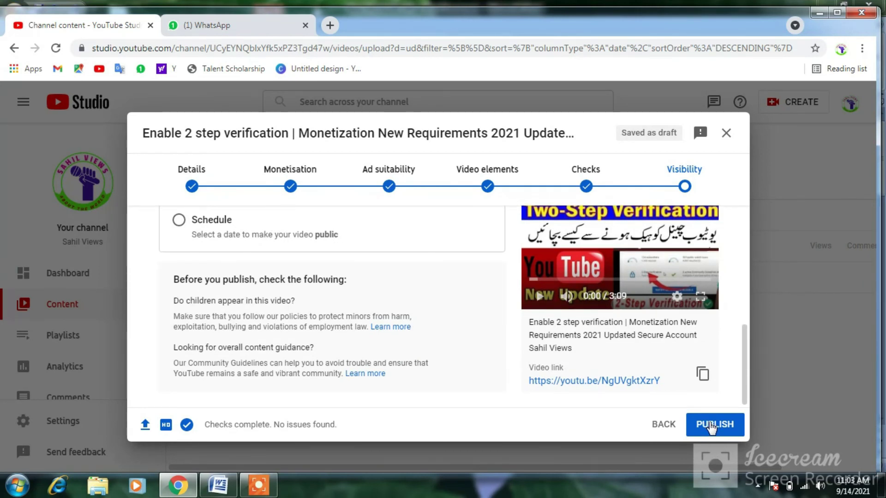
{"action": "left_click", "coordinate": [711, 426]}
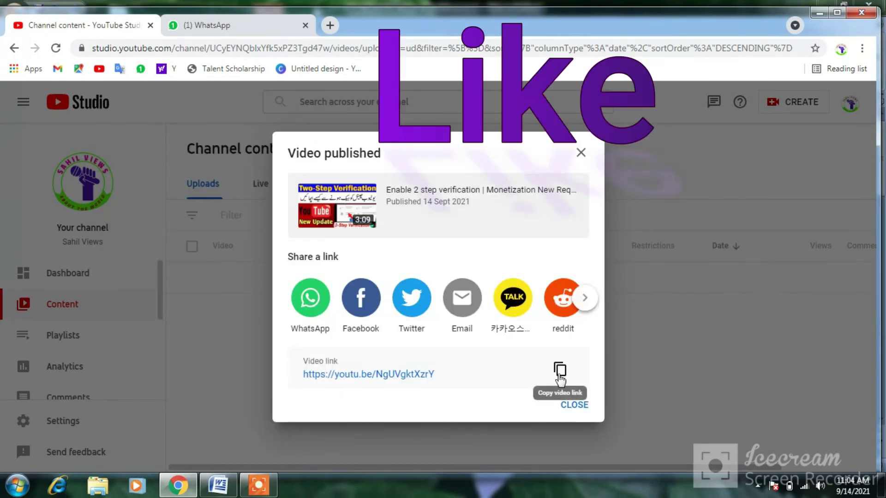
Step: Copy the published video's link, and close the sharing dialog to return to the channel's uploads list
{"action": "left_click", "coordinate": [560, 379]}
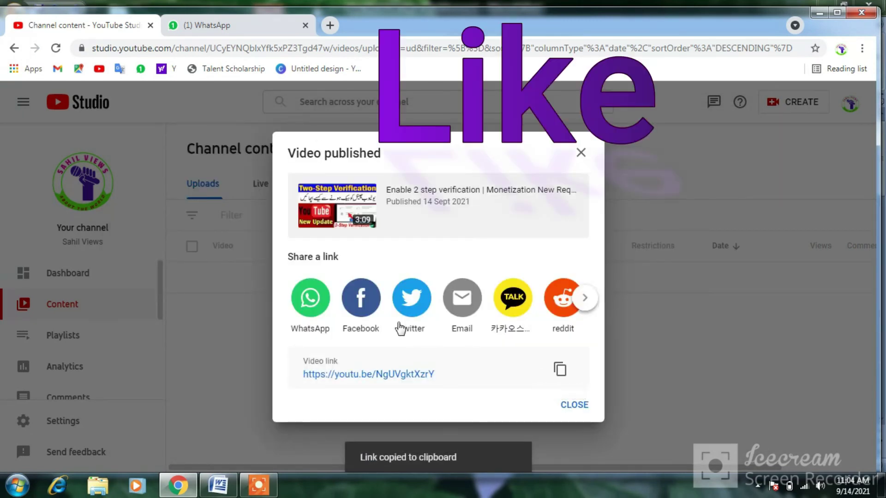
{"action": "key", "text": "Escape"}
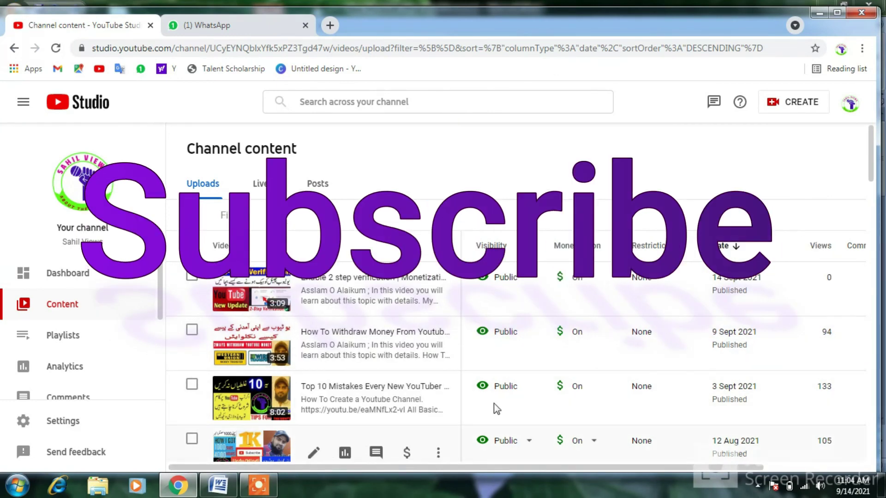
{"action": "scroll", "coordinate": [475, 362], "scroll_direction": "down", "scroll_amount": 1}
{"action": "scroll", "coordinate": [475, 360], "scroll_direction": "down", "scroll_amount": 1}
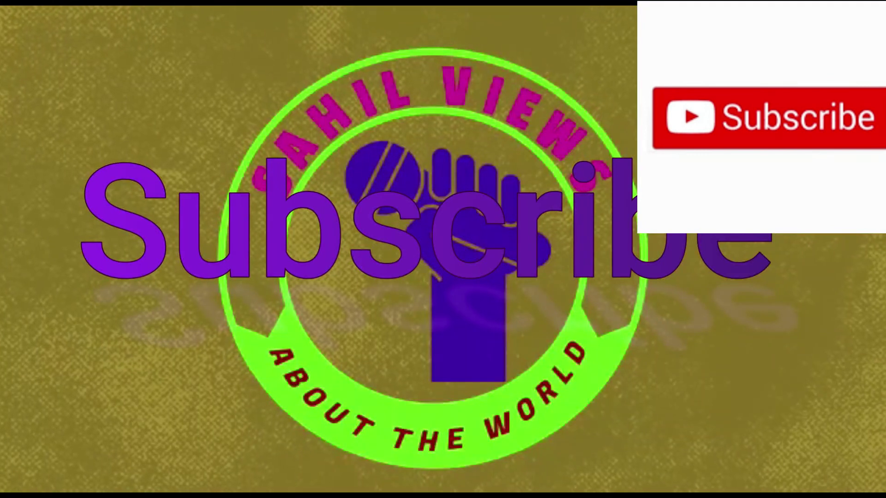